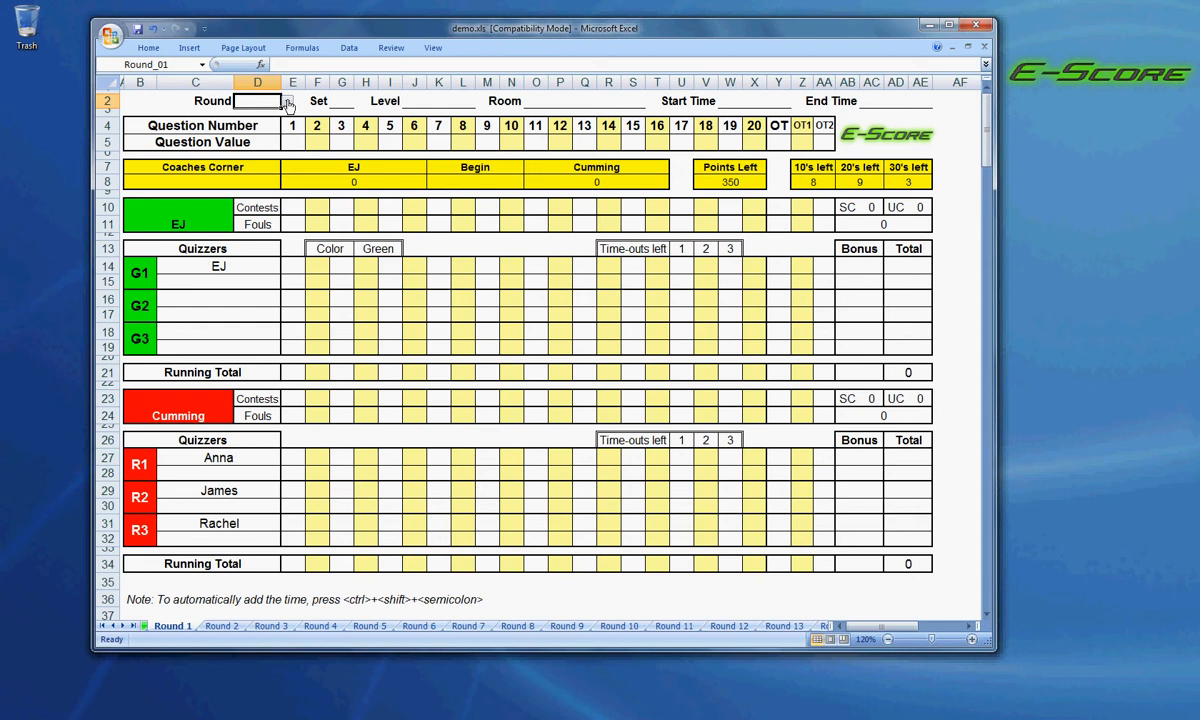
Set the score sheet's Round field to 1.
left_click(288, 105)
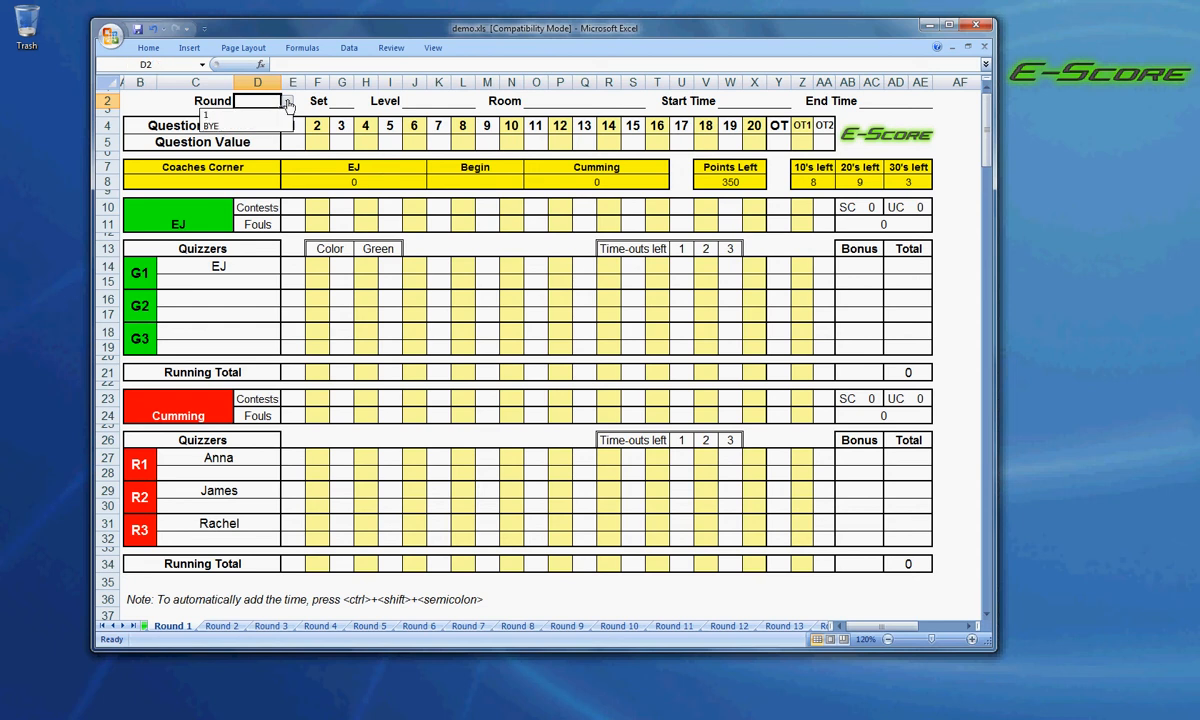
left_click(288, 105)
left_click(288, 105)
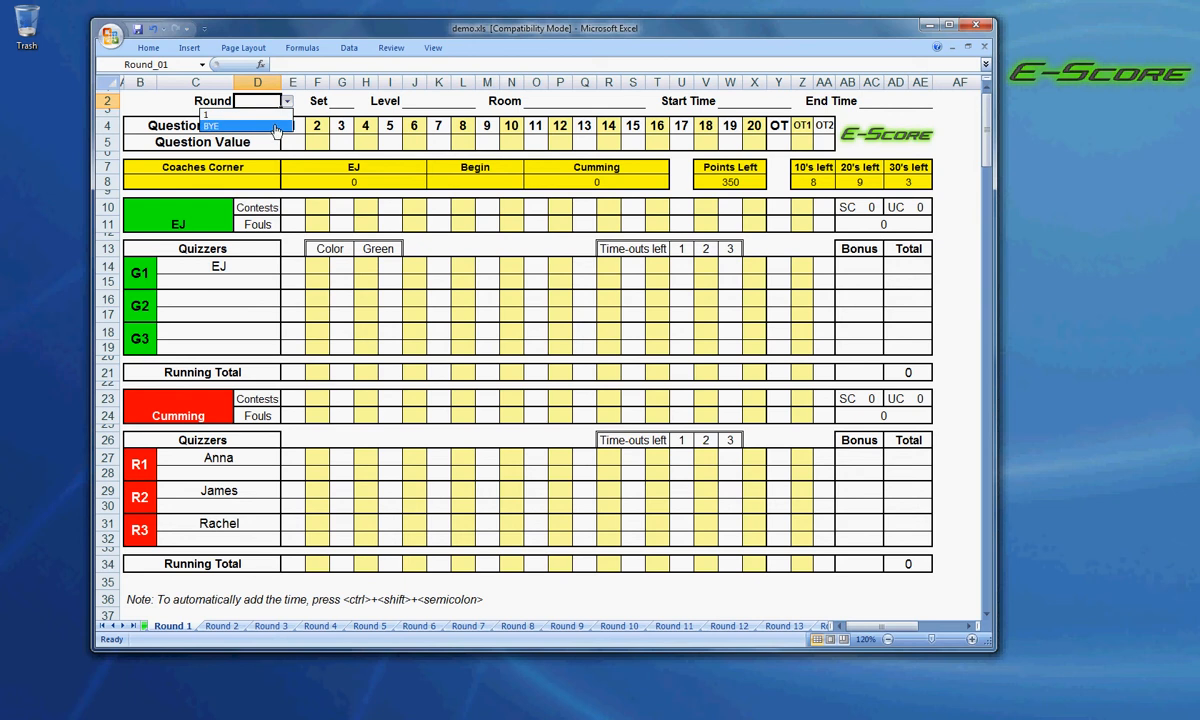
left_click(259, 115)
Insert the current time in the Start Time field and clear the entry again.
left_click(341, 101)
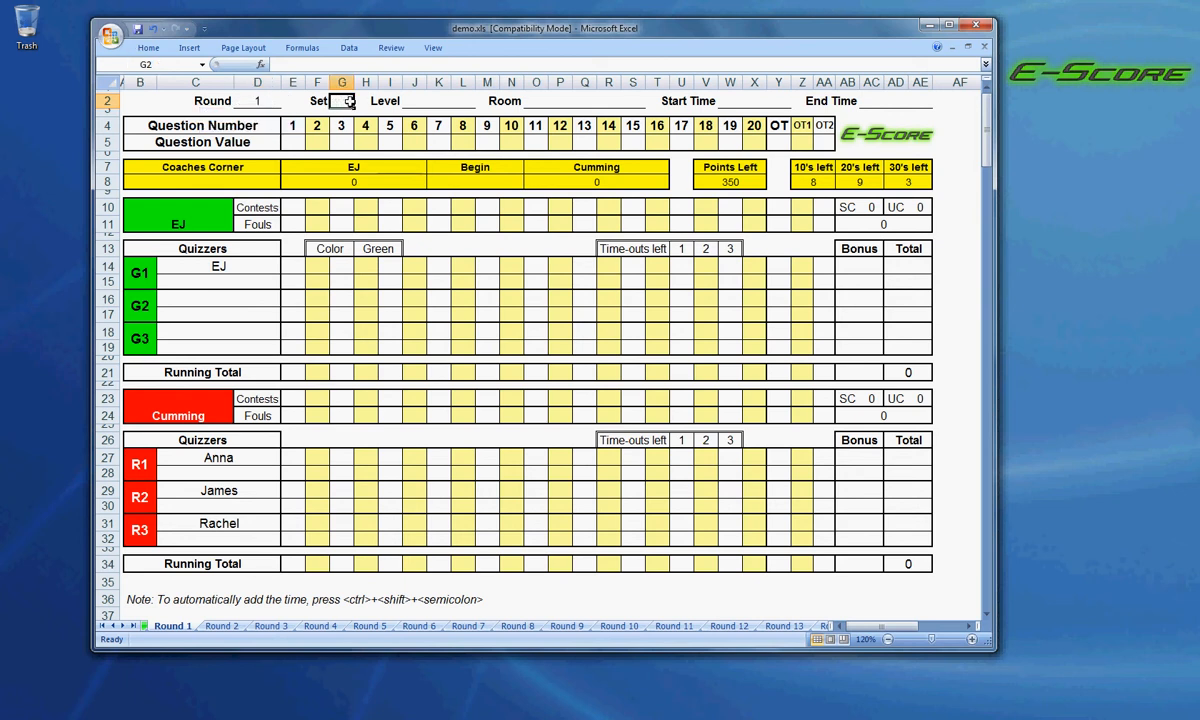
left_click(461, 100)
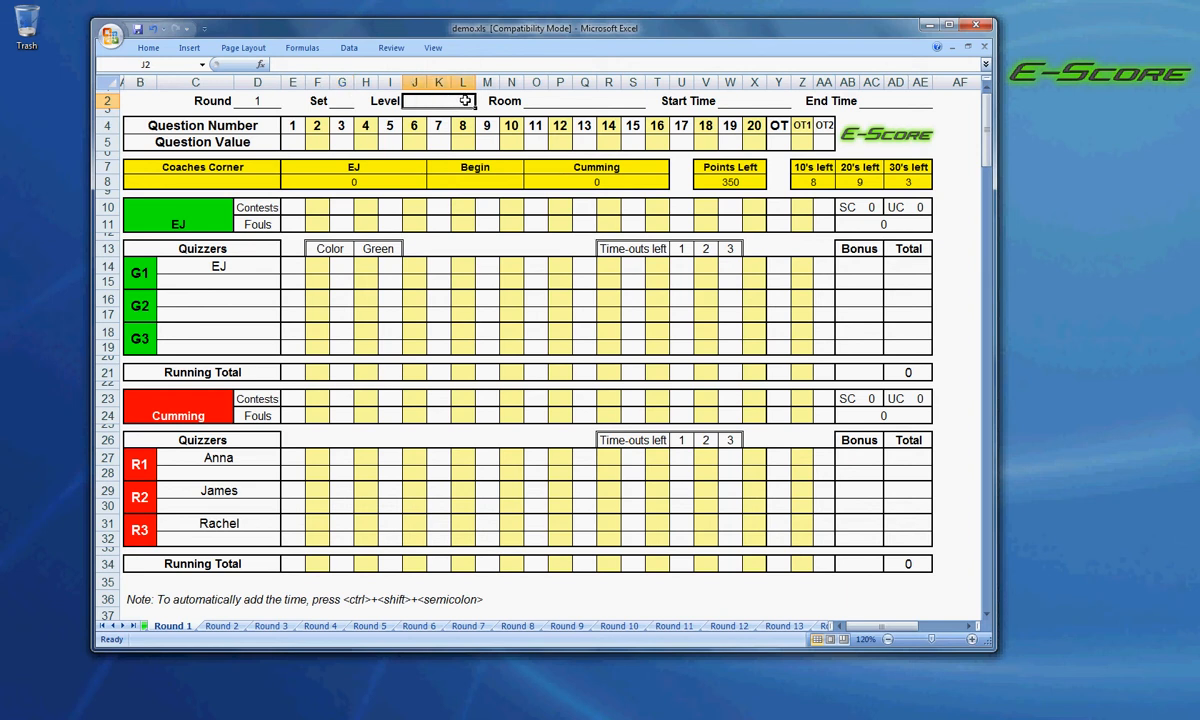
left_click(632, 103)
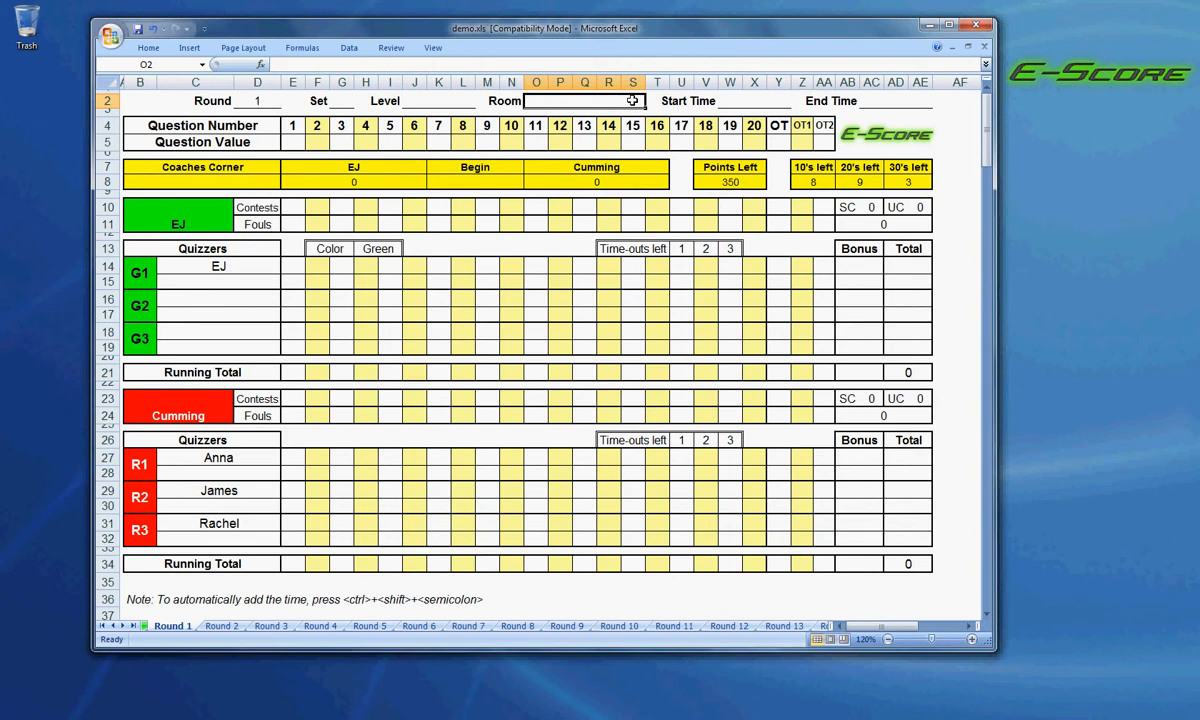
key("Tab")
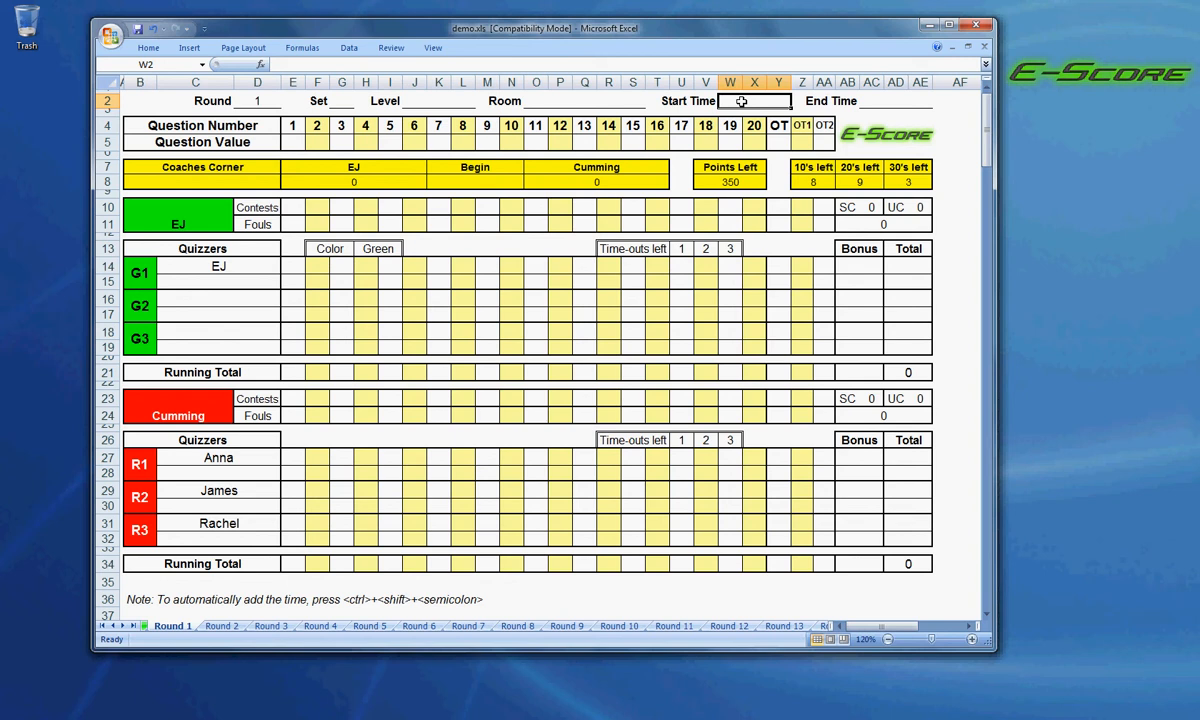
key("ctrl+shift+semicolon")
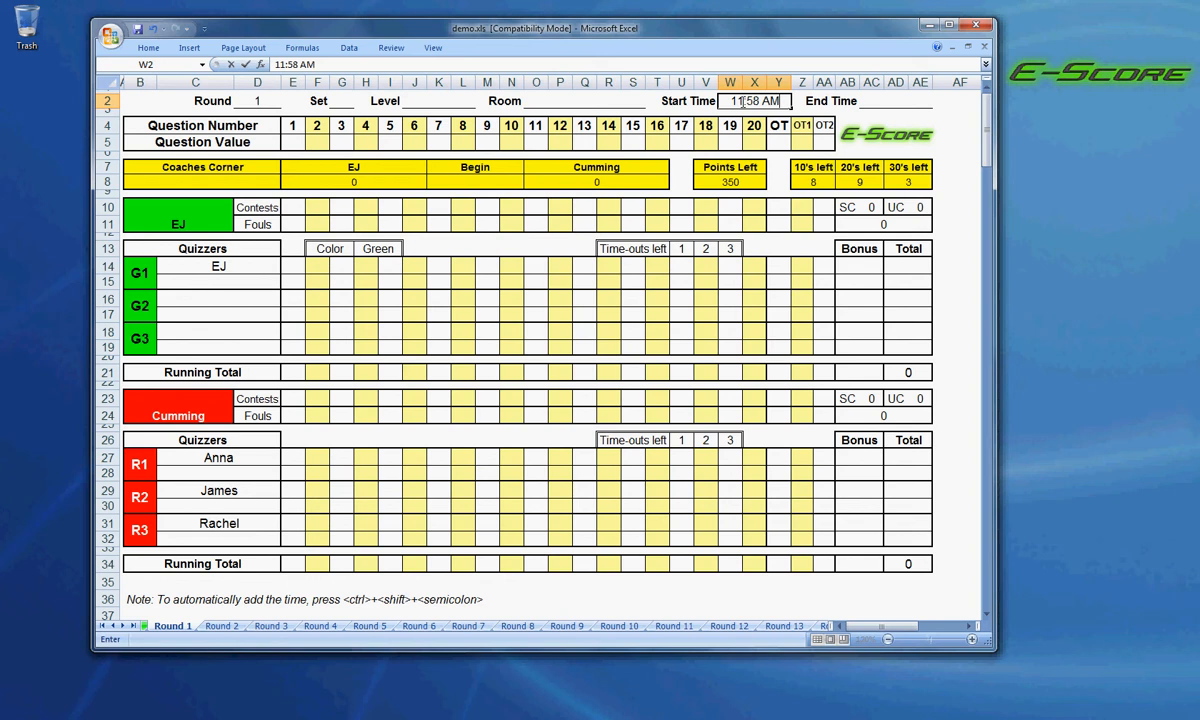
key("BackSpace")
key("BackSpace")
key("BackSpace")
key("BackSpace")
key("BackSpace")
key("BackSpace")
key("BackSpace")
key("BackSpace")
Clear the quizzer's name in red team slot R1 and re-enter the same name.
left_click(191, 214)
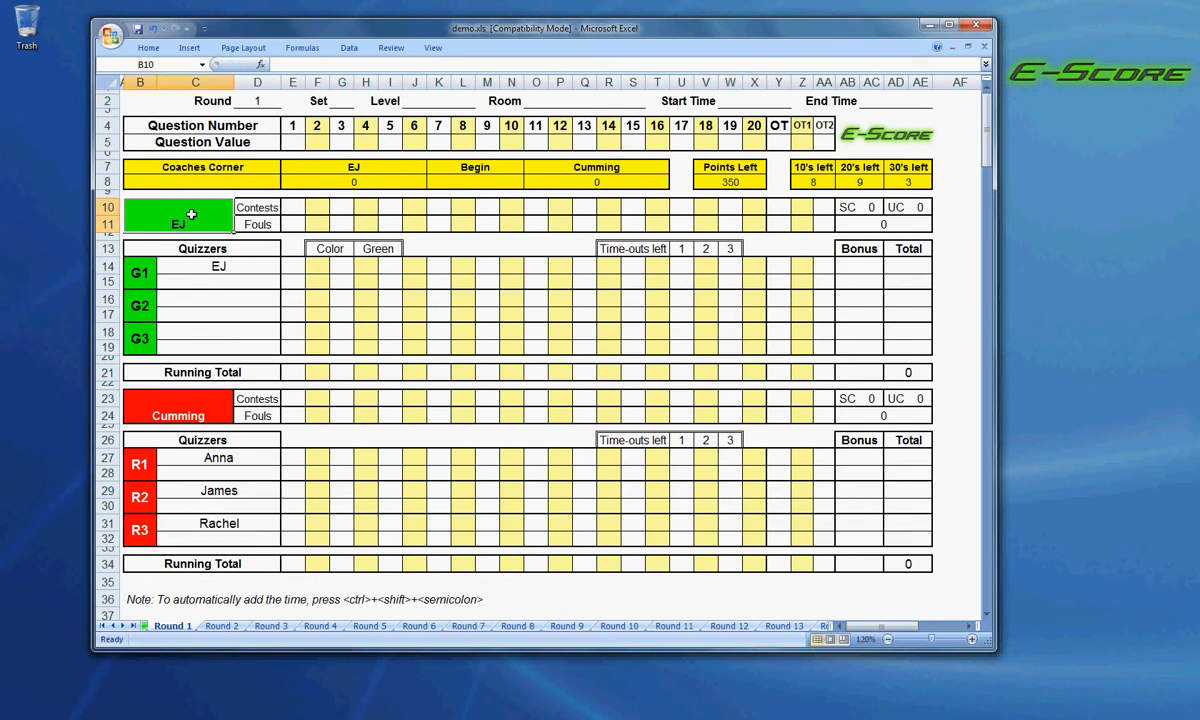
left_click(241, 266)
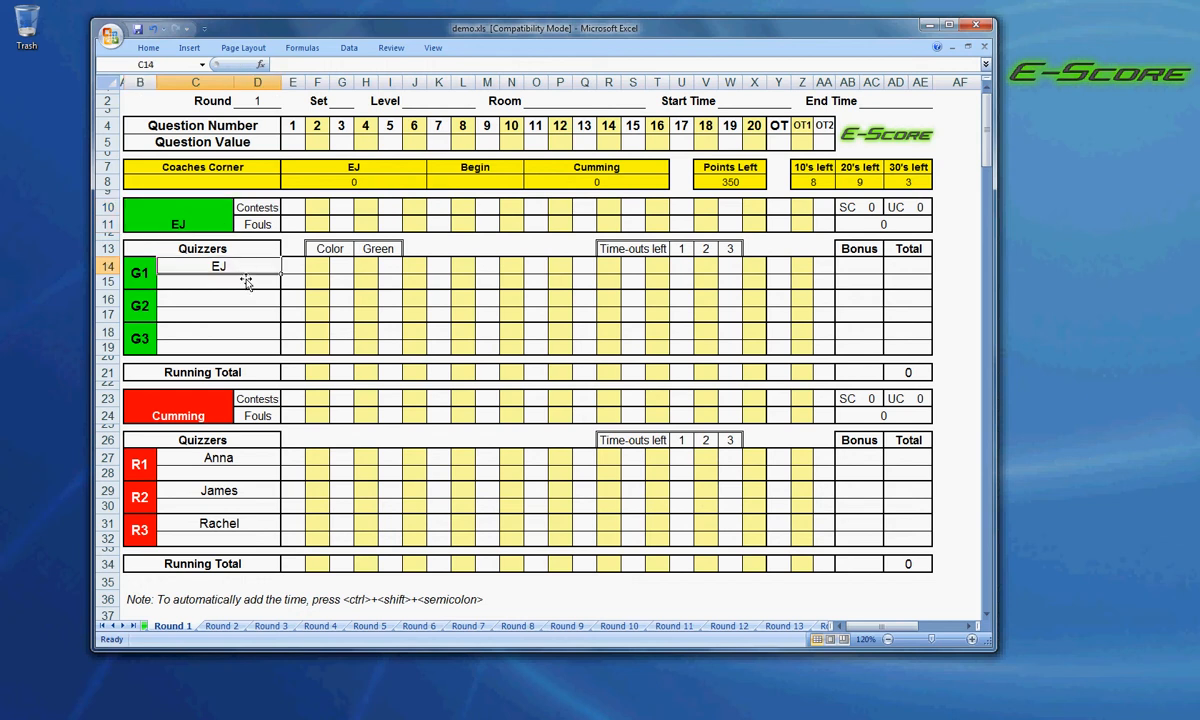
left_click(254, 458)
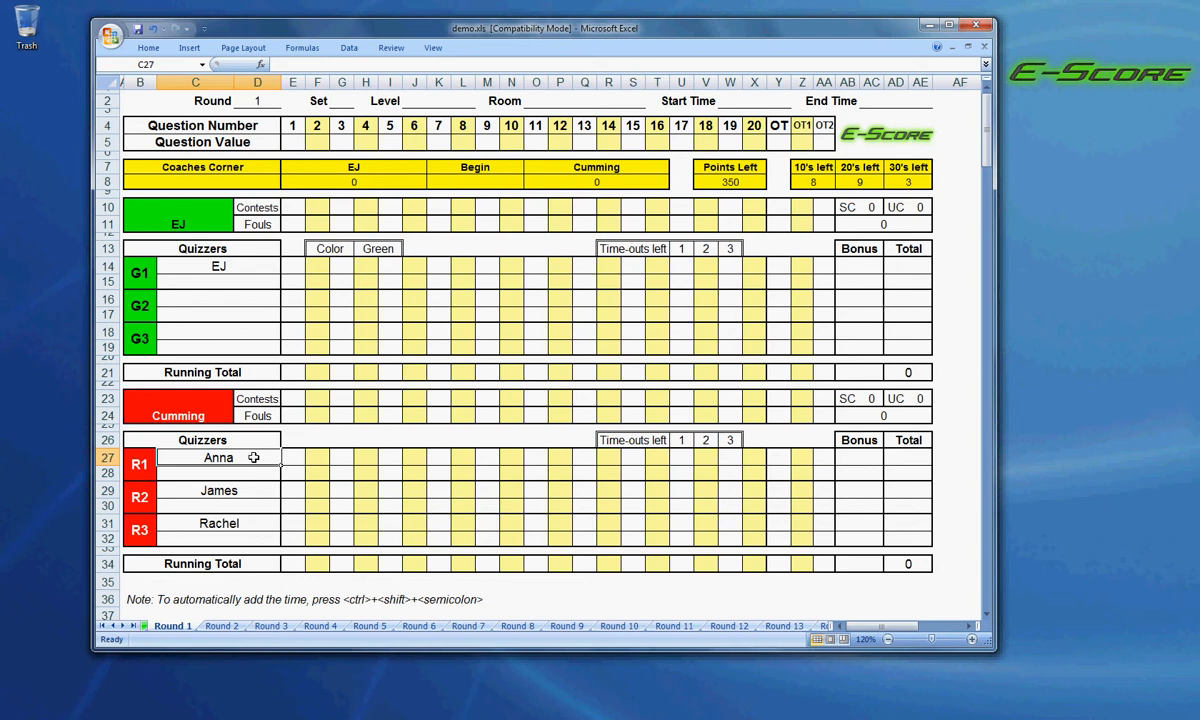
key("BackSpace")
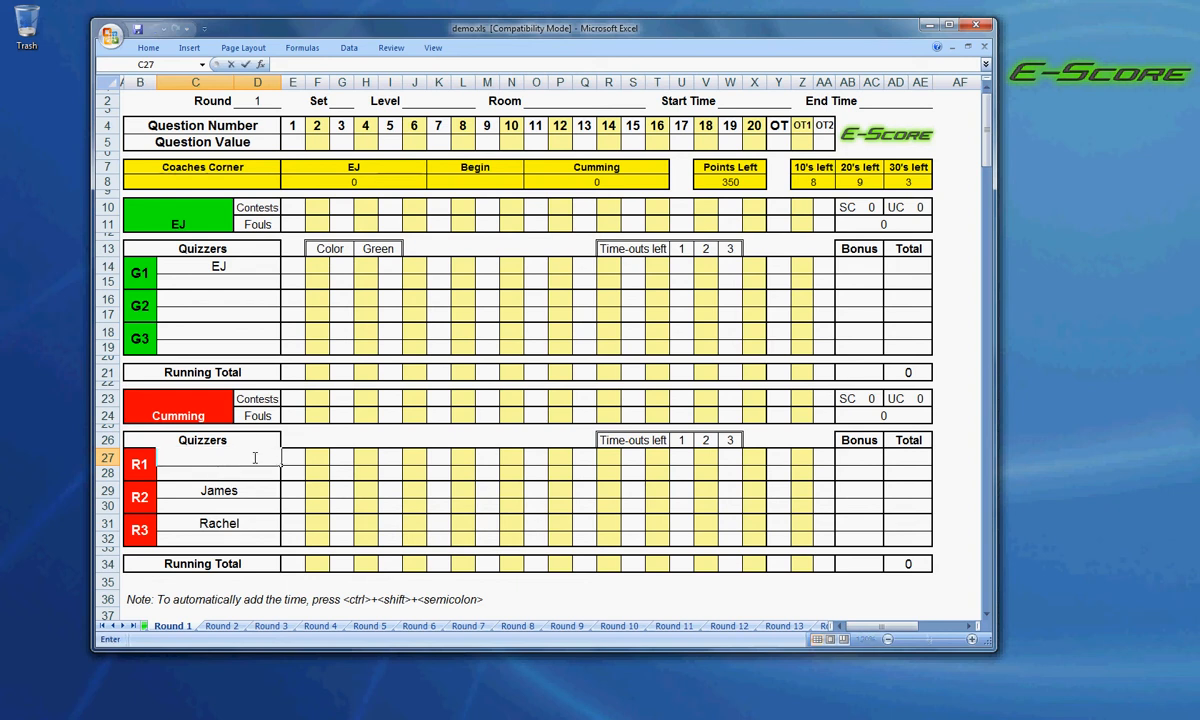
type("Anna")
Set the value of question 1 to 20 and score 20 for quizzer R2 on that question.
left_click(296, 143)
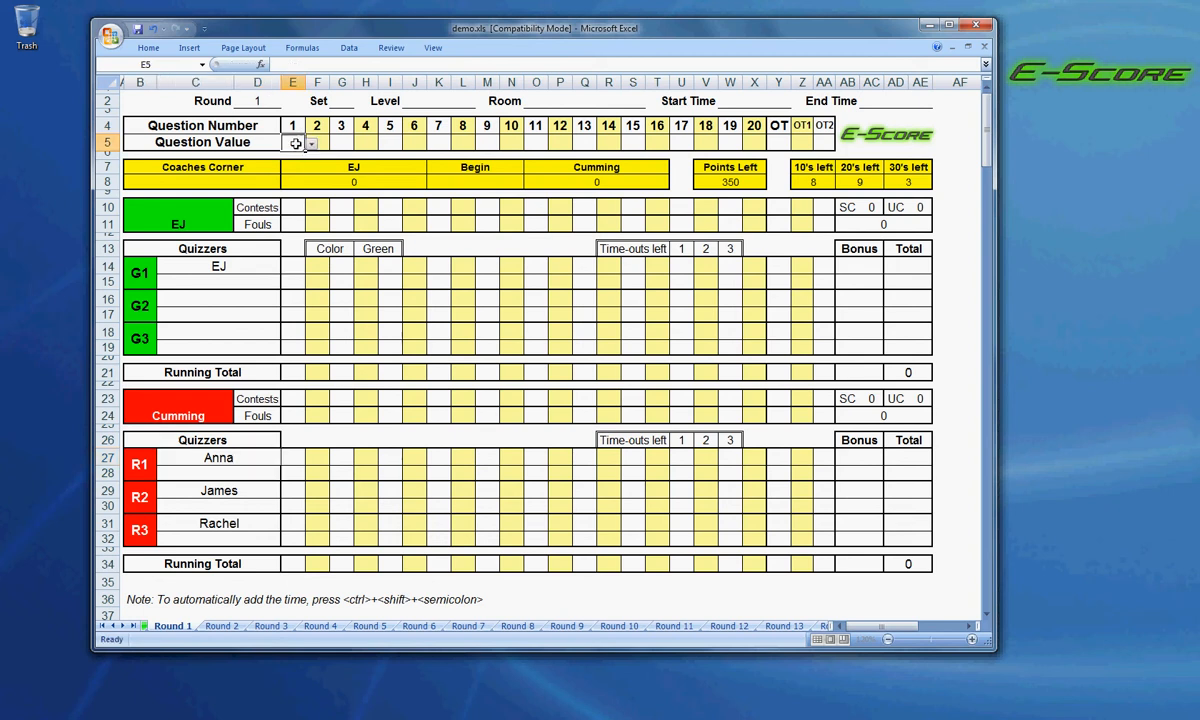
left_click(311, 146)
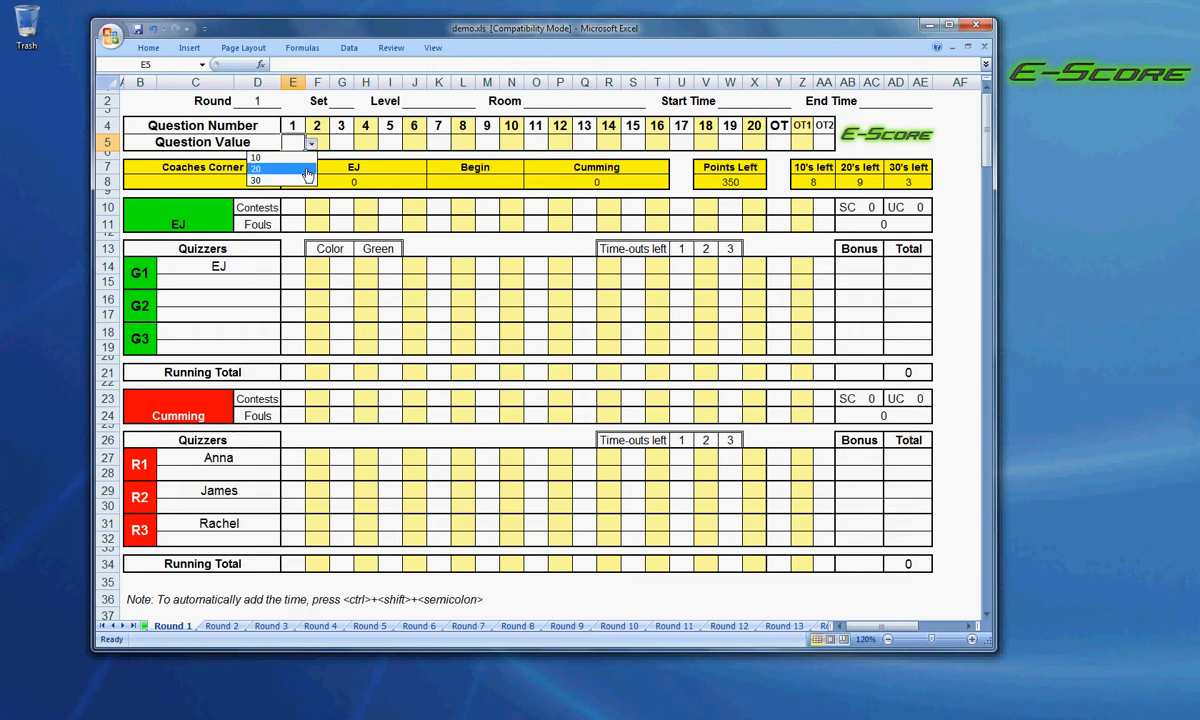
left_click(307, 170)
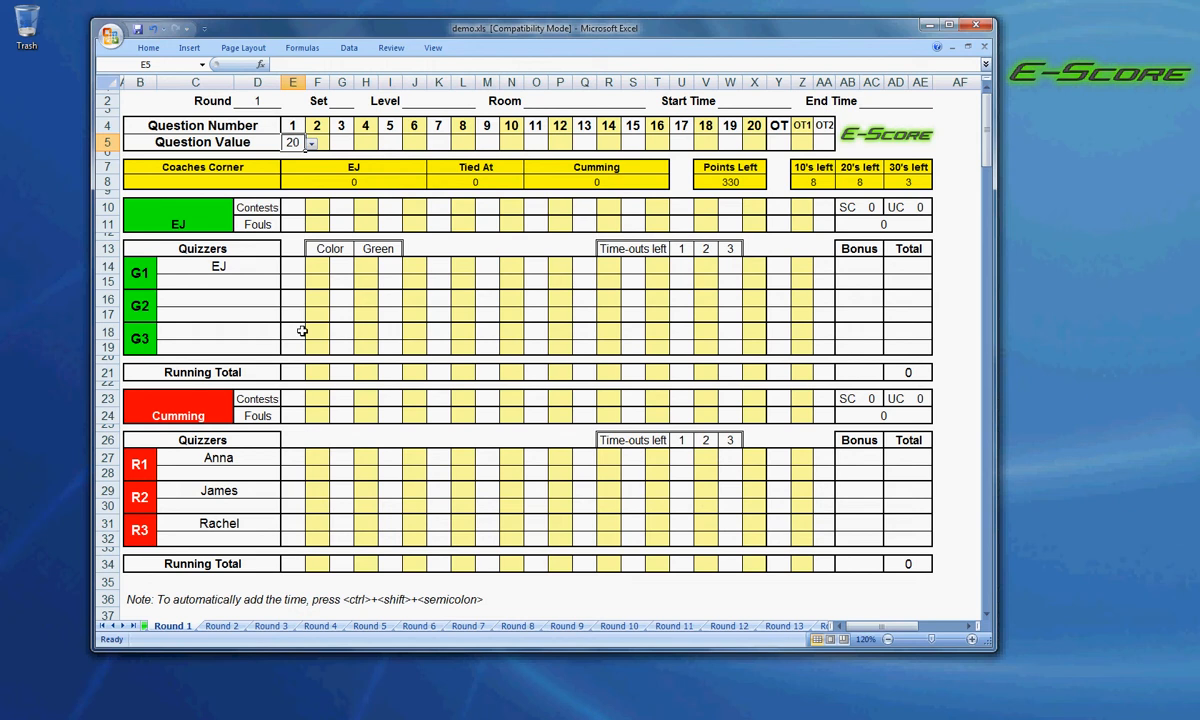
left_click(293, 491)
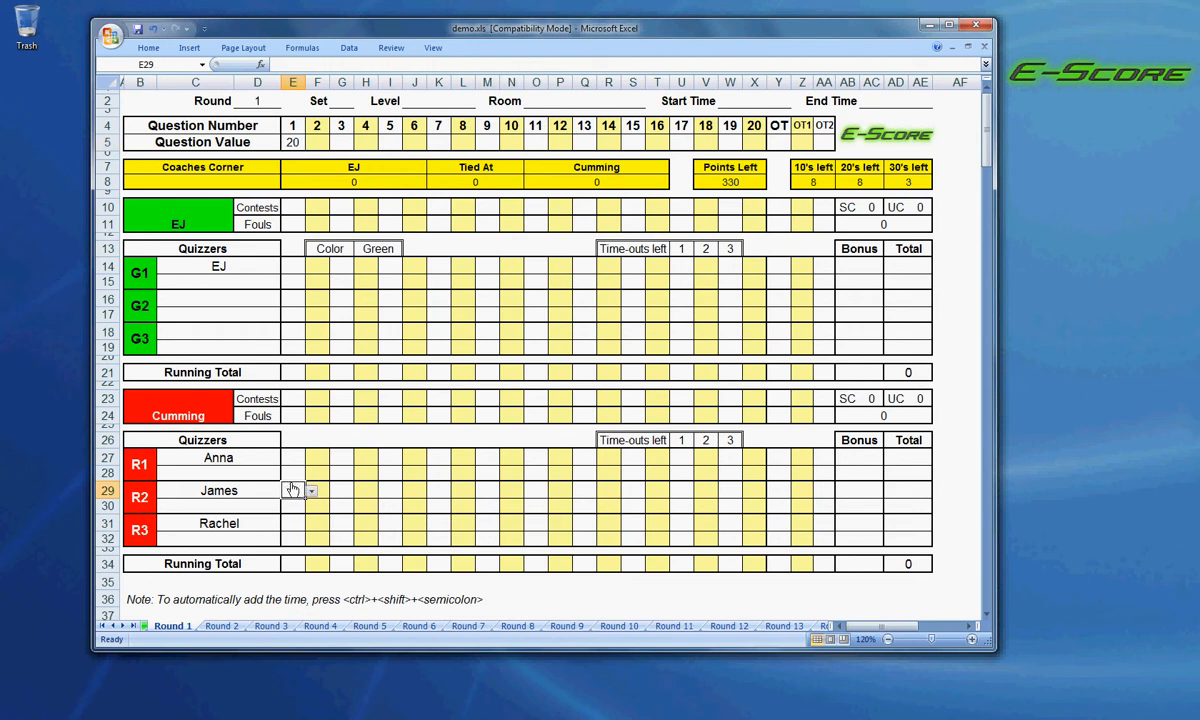
left_click(311, 494)
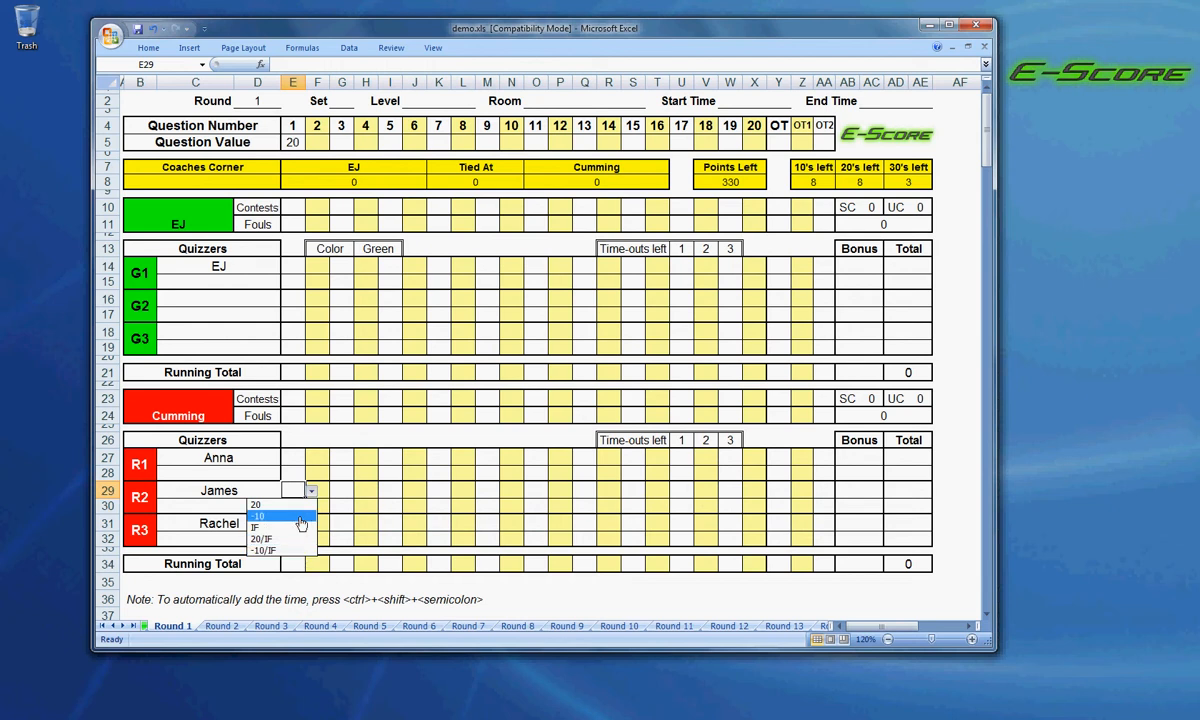
left_click(304, 506)
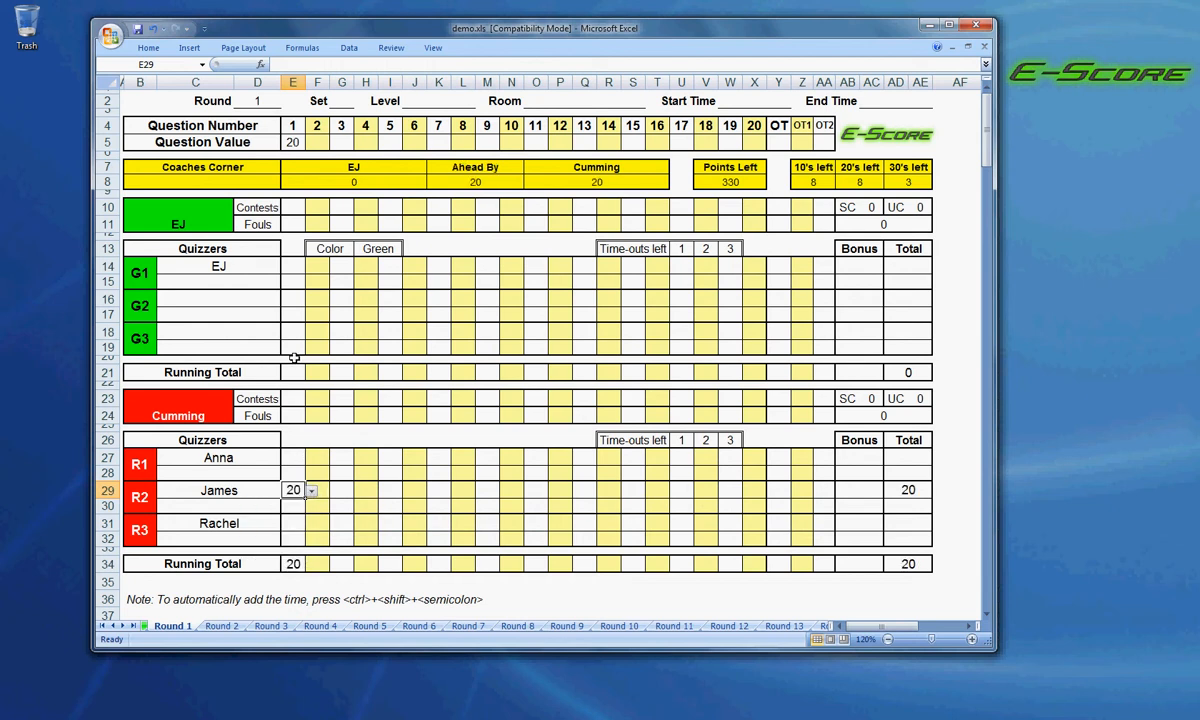
Show the contest options available to the green team for question 1.
left_click(292, 210)
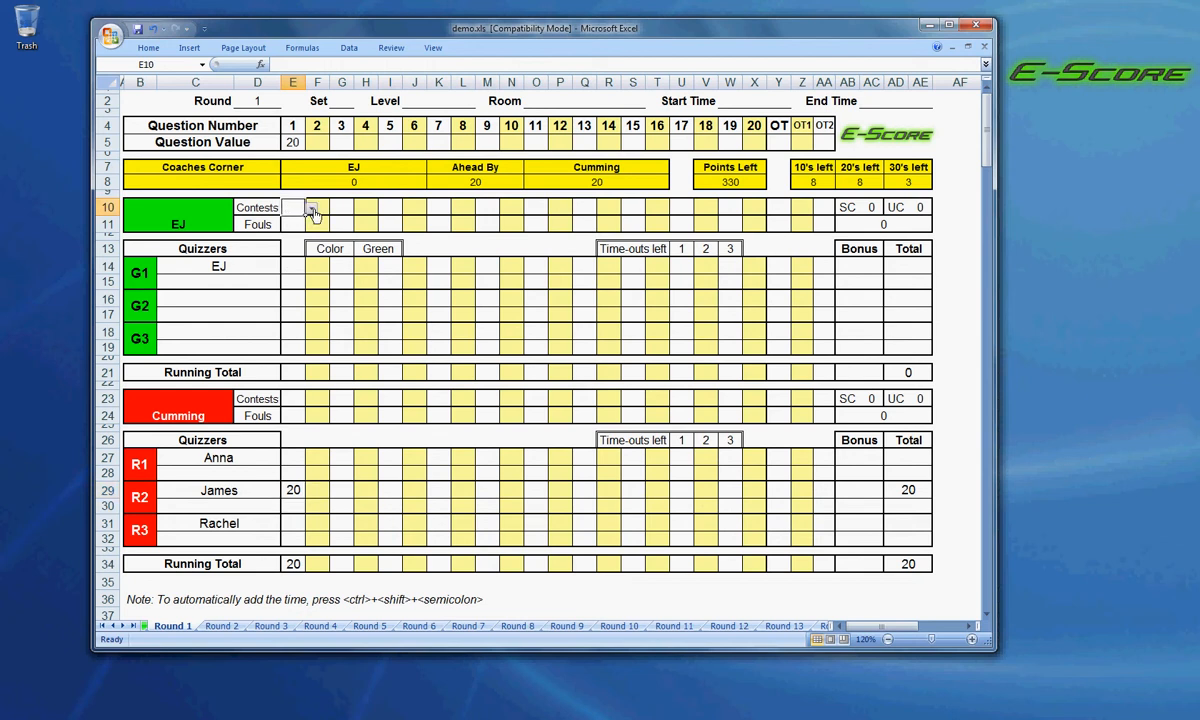
left_click(311, 210)
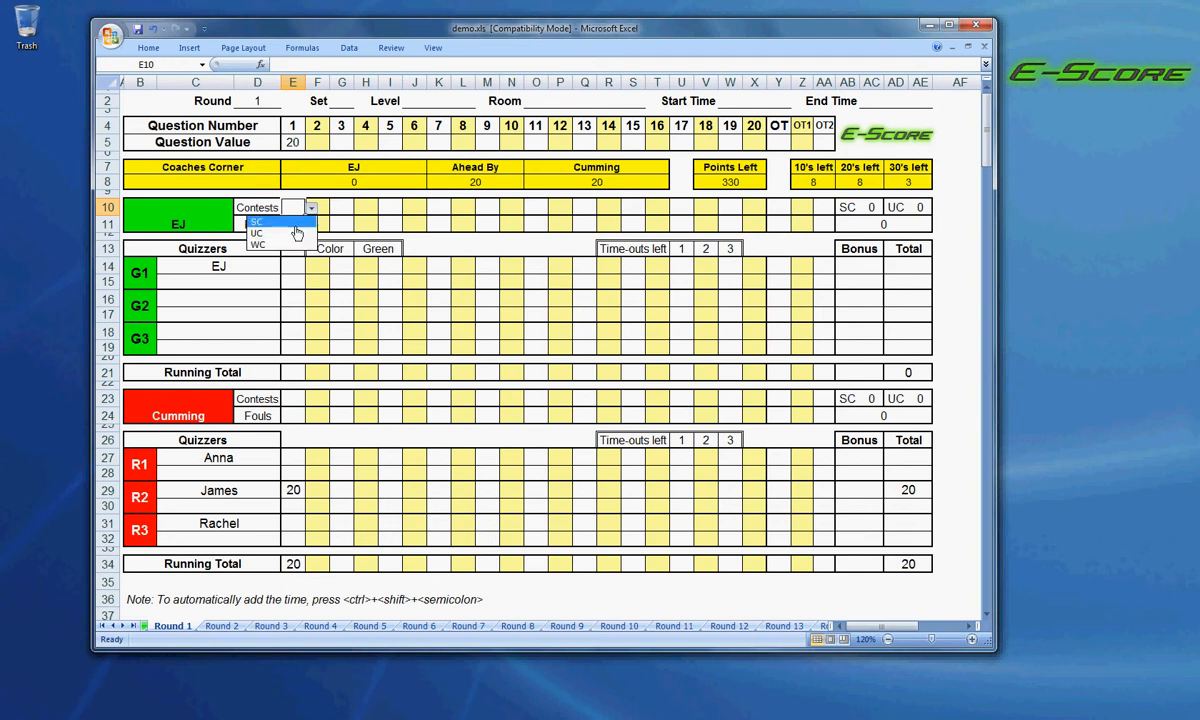
left_click(313, 212)
Try a -5 foul for the green team on question 1 and clear the entry.
left_click(302, 224)
left_click(311, 225)
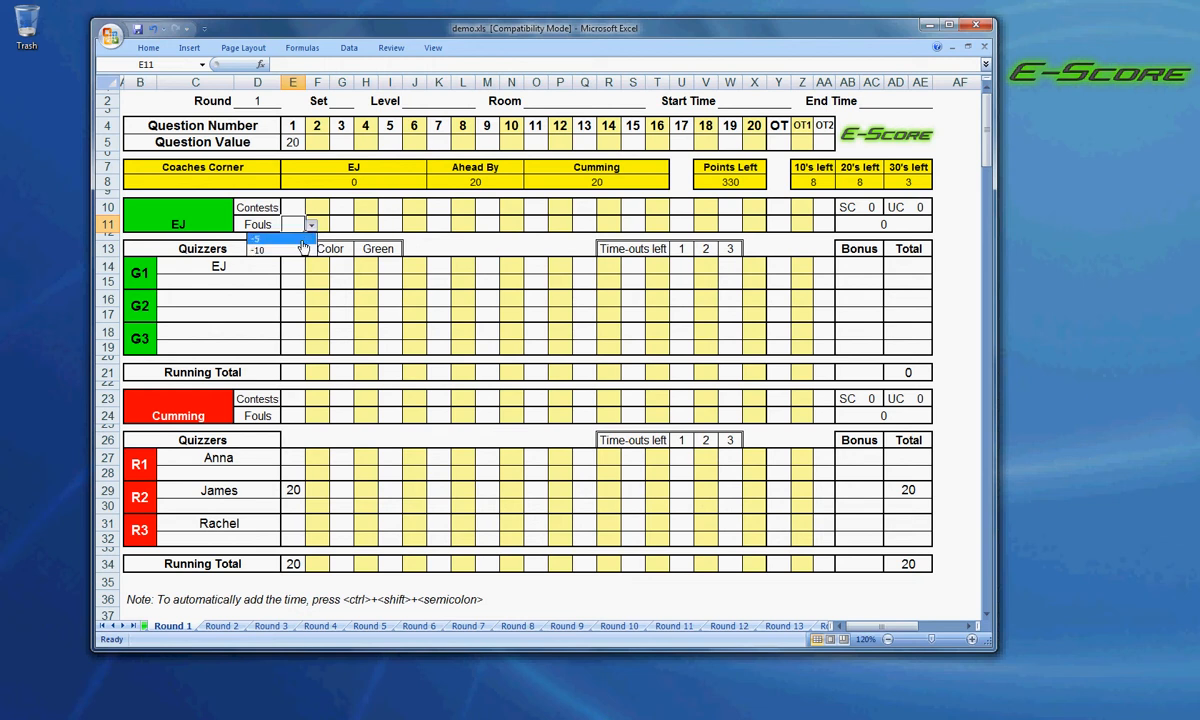
left_click(295, 239)
left_click(310, 228)
left_click(311, 228)
key("Delete")
Switch the first team's color to Red and back to Green.
left_click(378, 247)
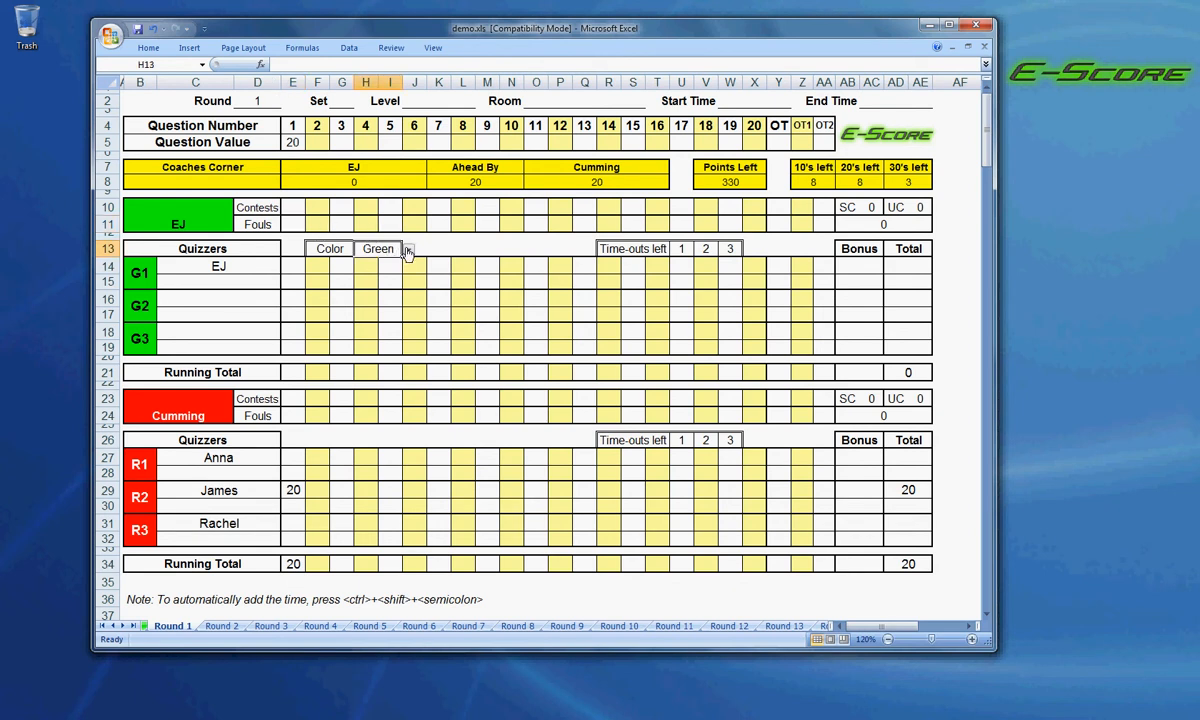
left_click(408, 251)
left_click(404, 278)
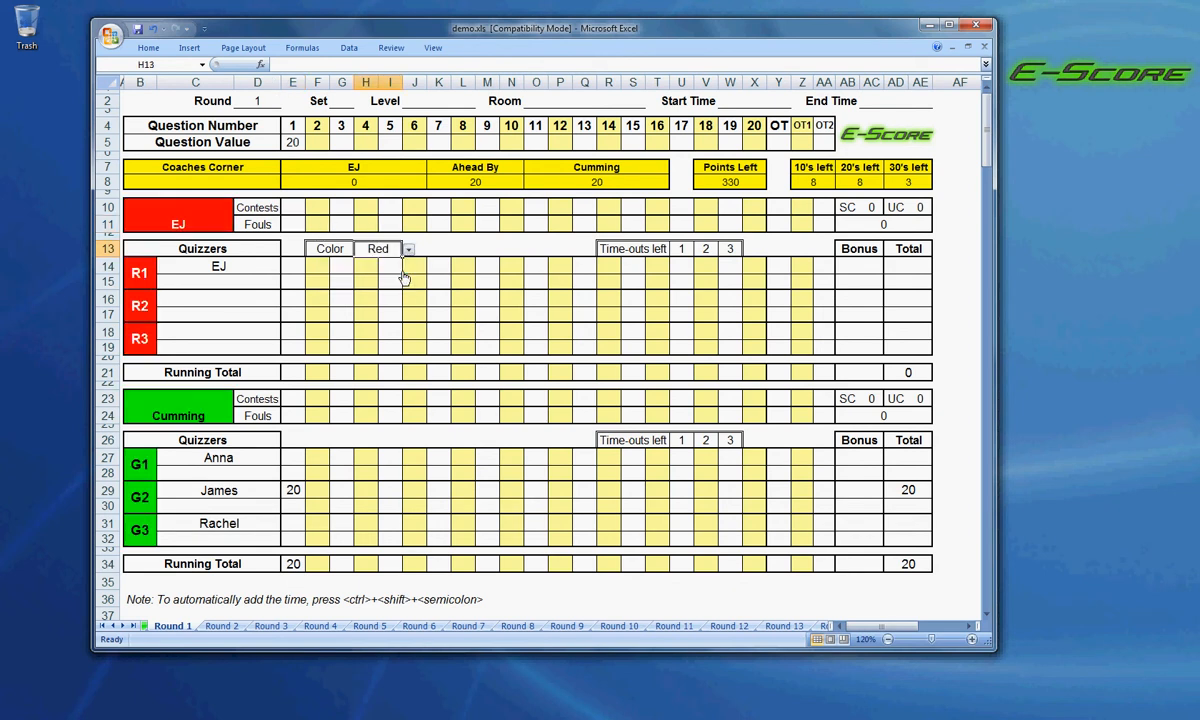
left_click(408, 250)
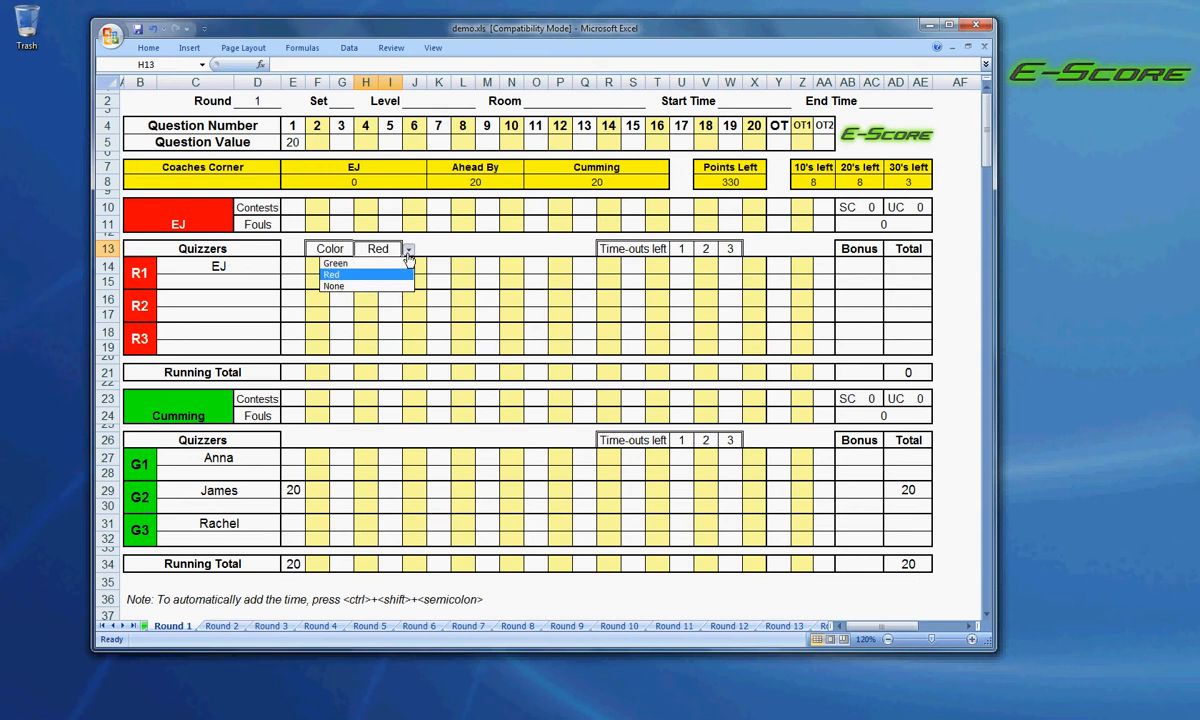
left_click(407, 264)
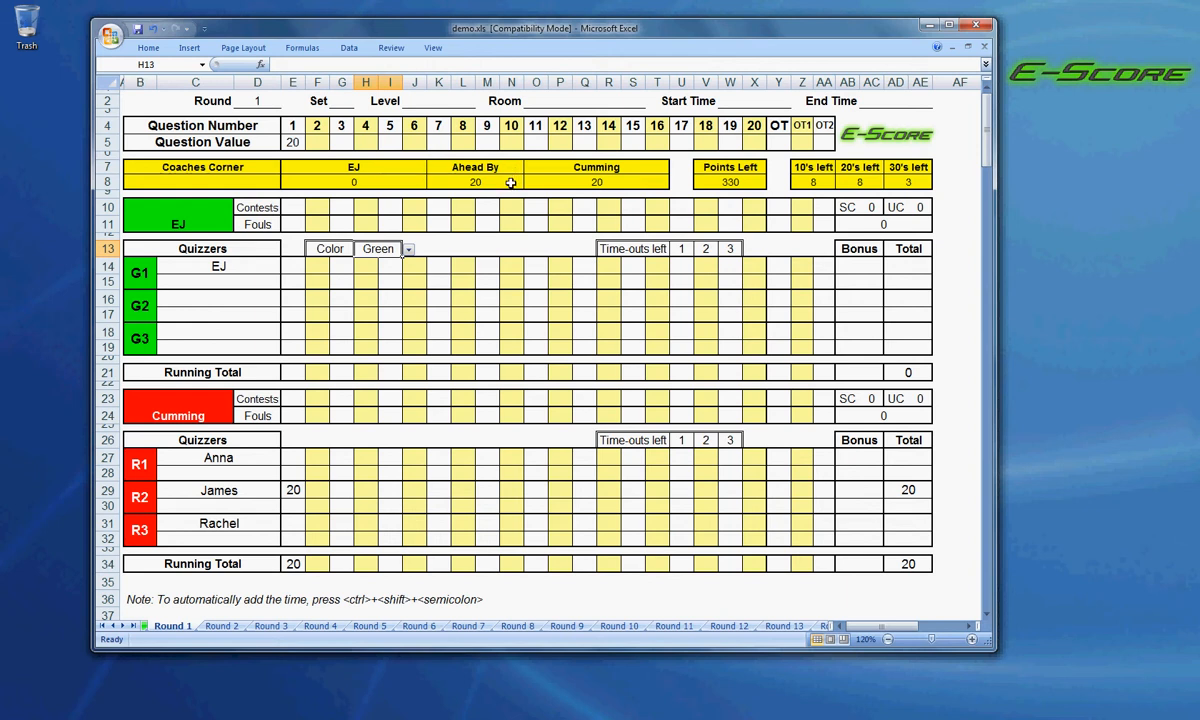
Try a score of -10 for quizzer R2 on question 1 and clear the entry.
left_click(294, 490)
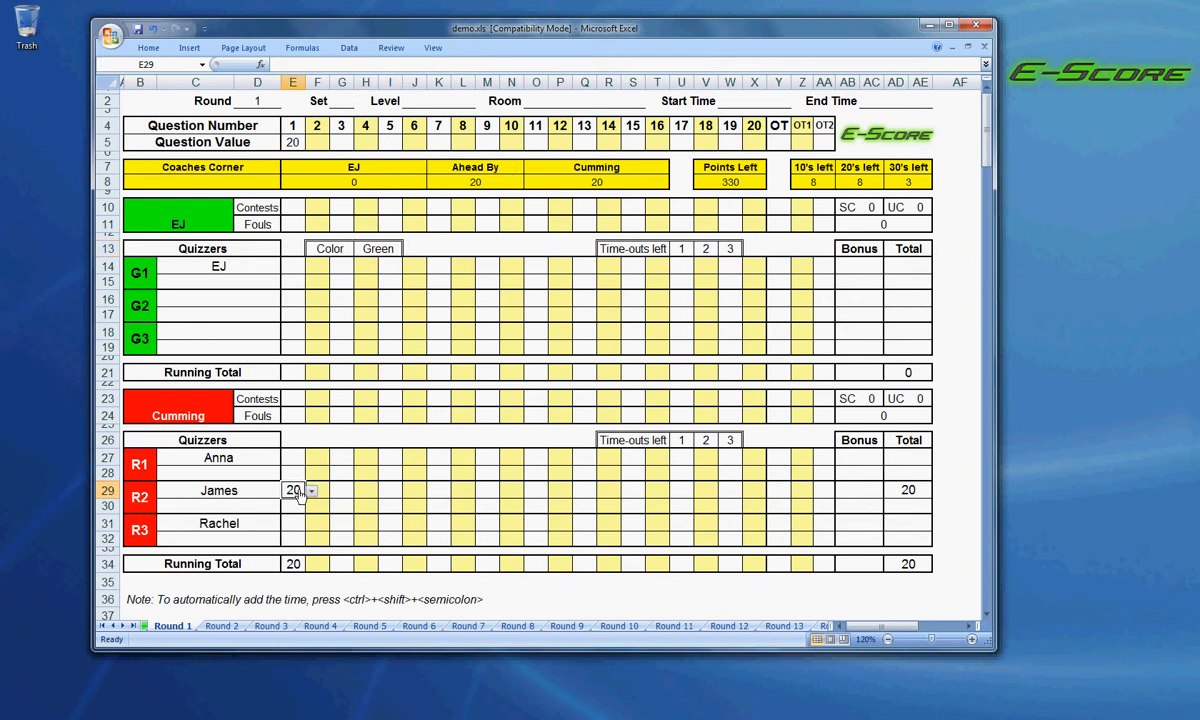
left_click(311, 491)
left_click(303, 516)
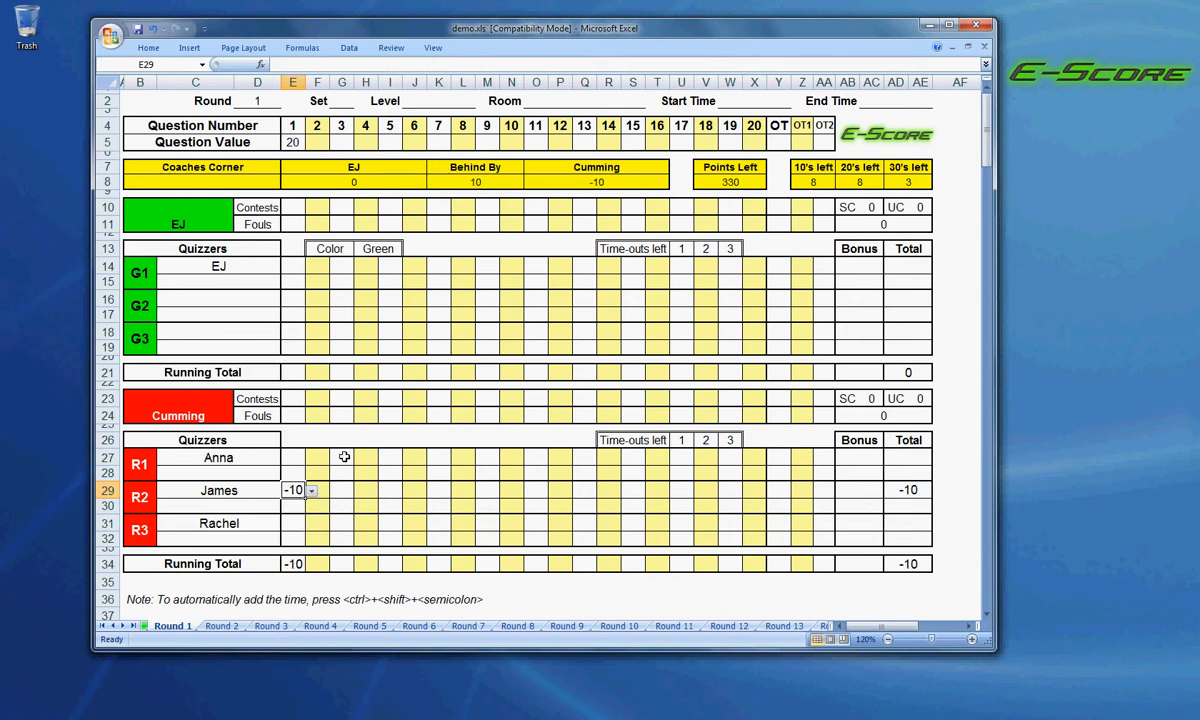
key("Delete")
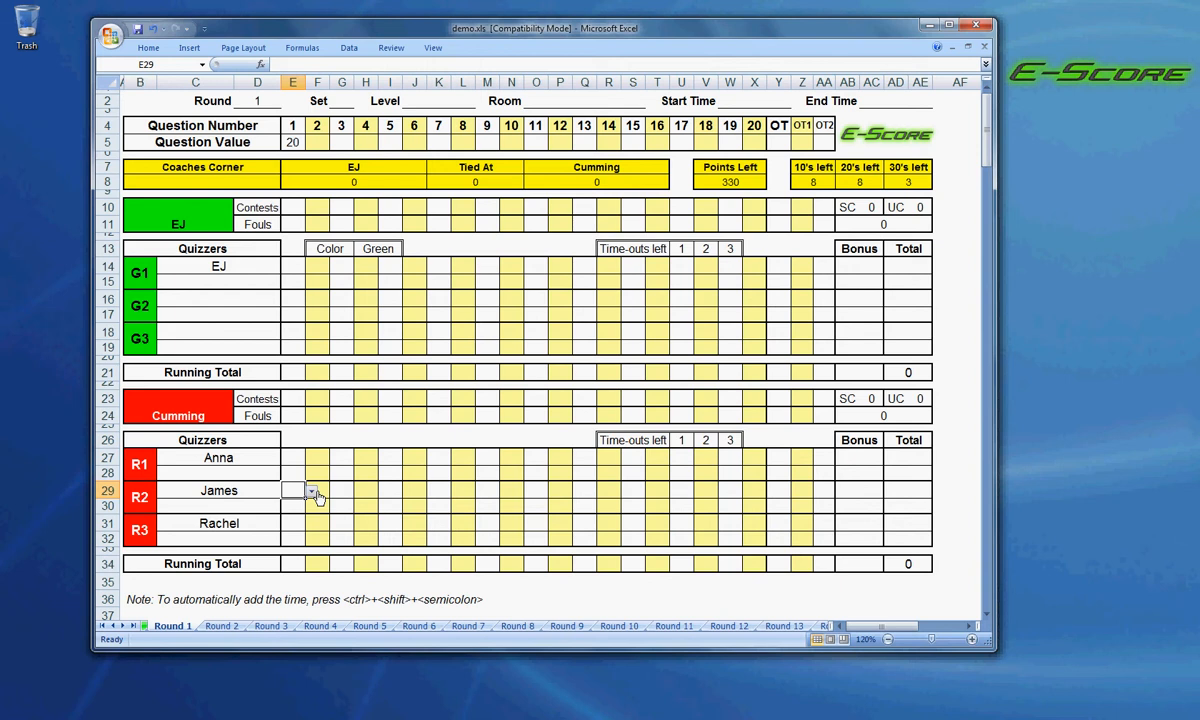
Score 20 for quizzer R2 on question 1 and set the value of question 2 to 10.
left_click(310, 492)
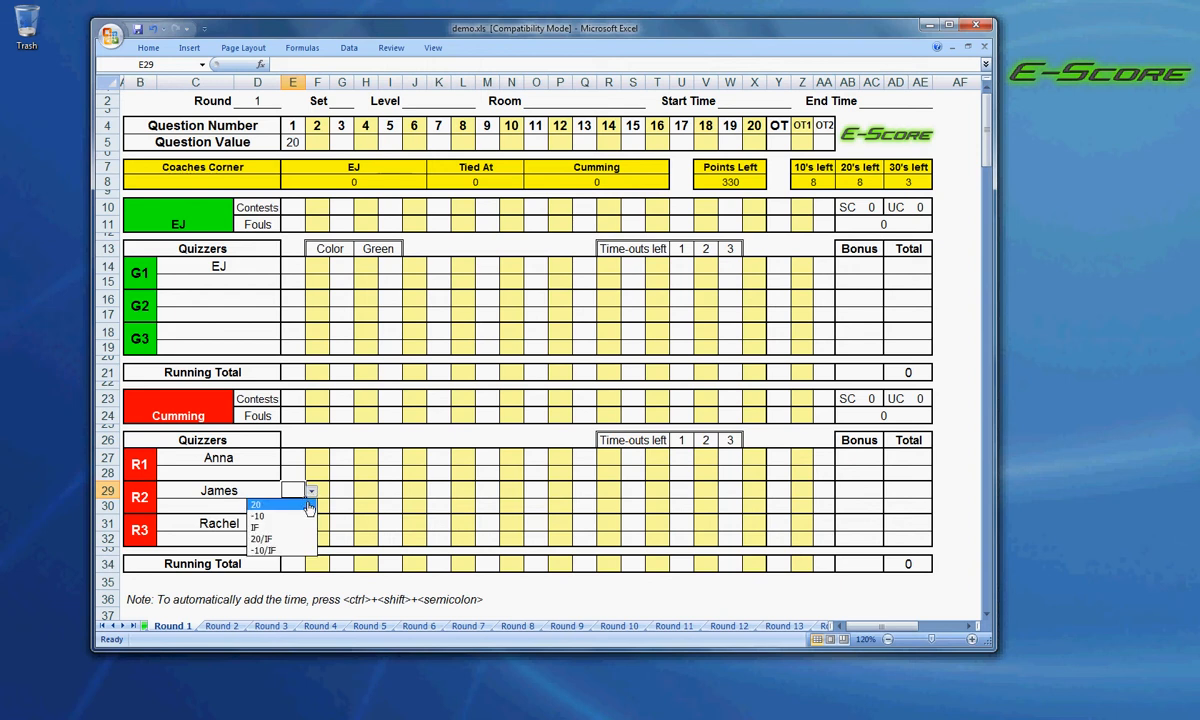
left_click(310, 505)
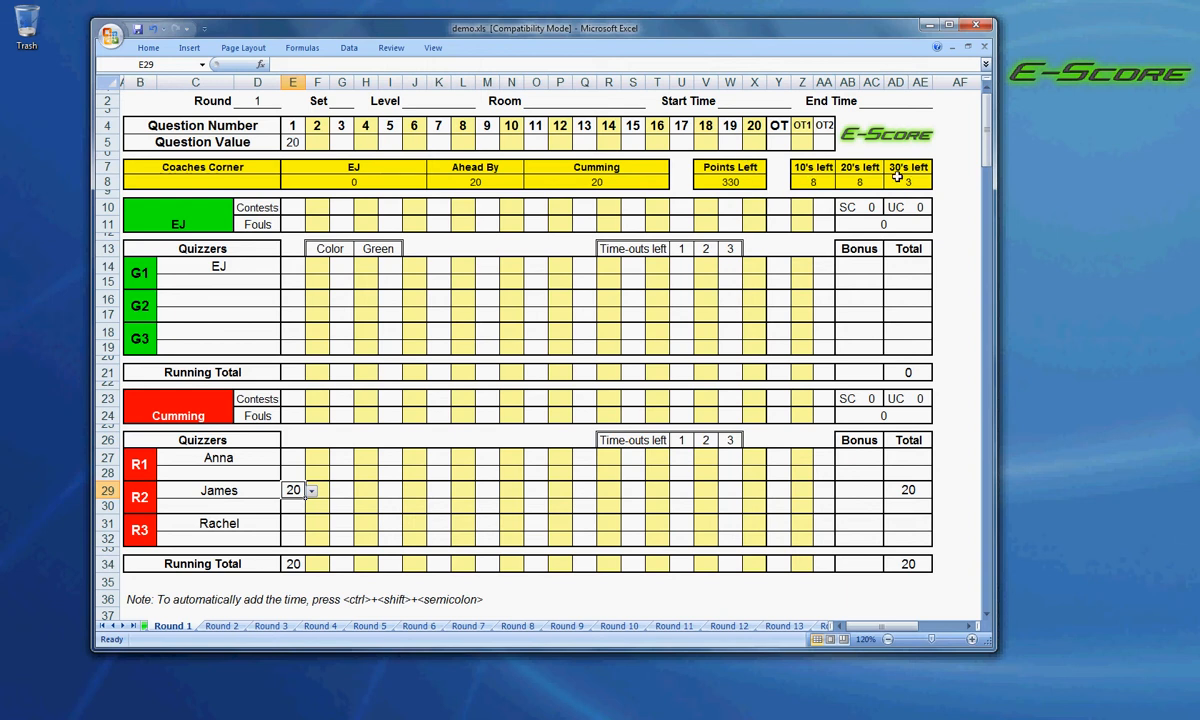
left_click(313, 143)
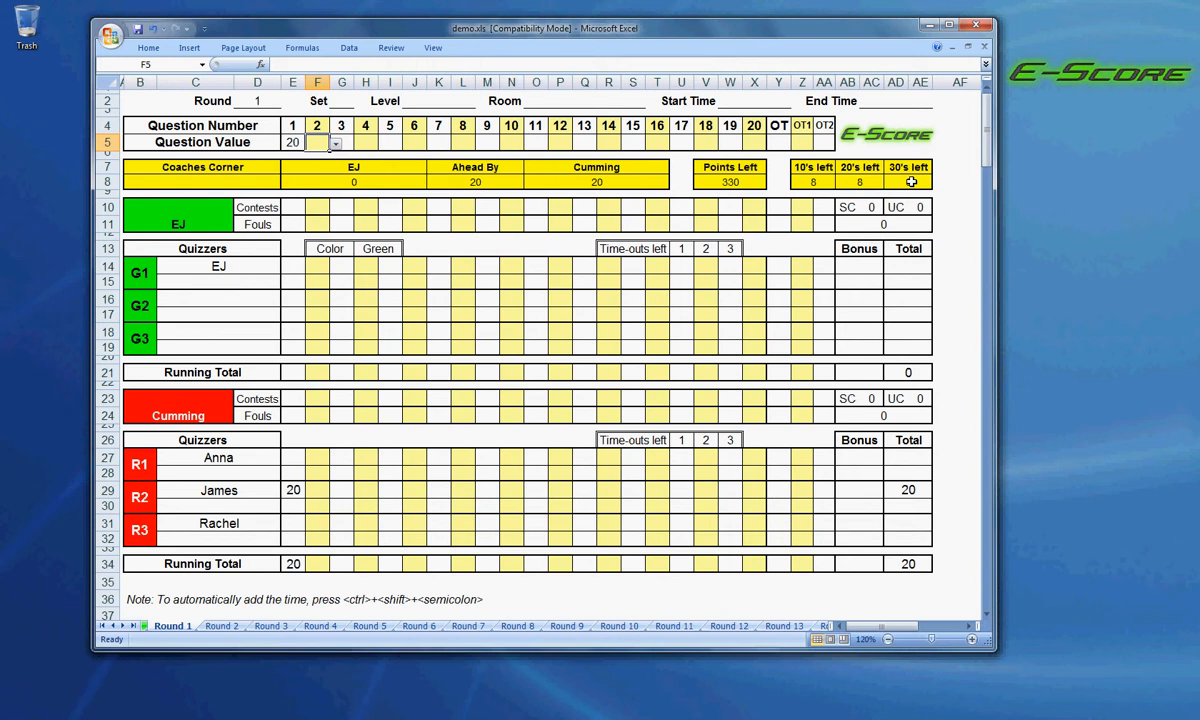
left_click(337, 147)
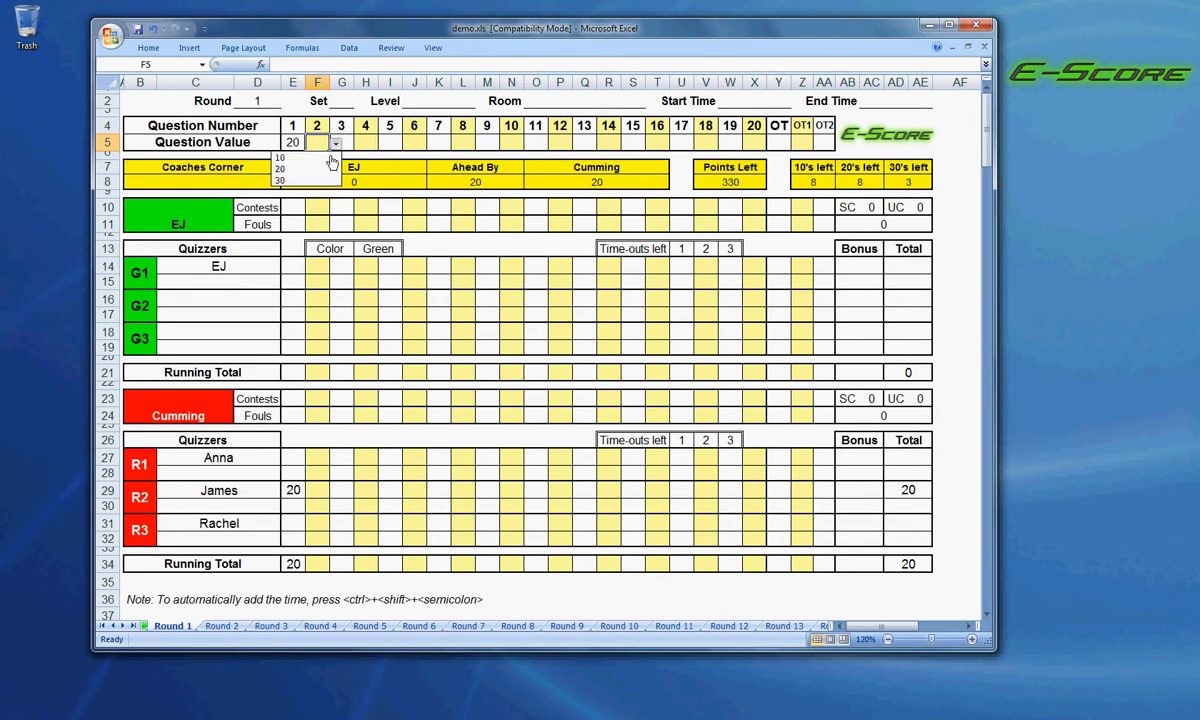
left_click(310, 166)
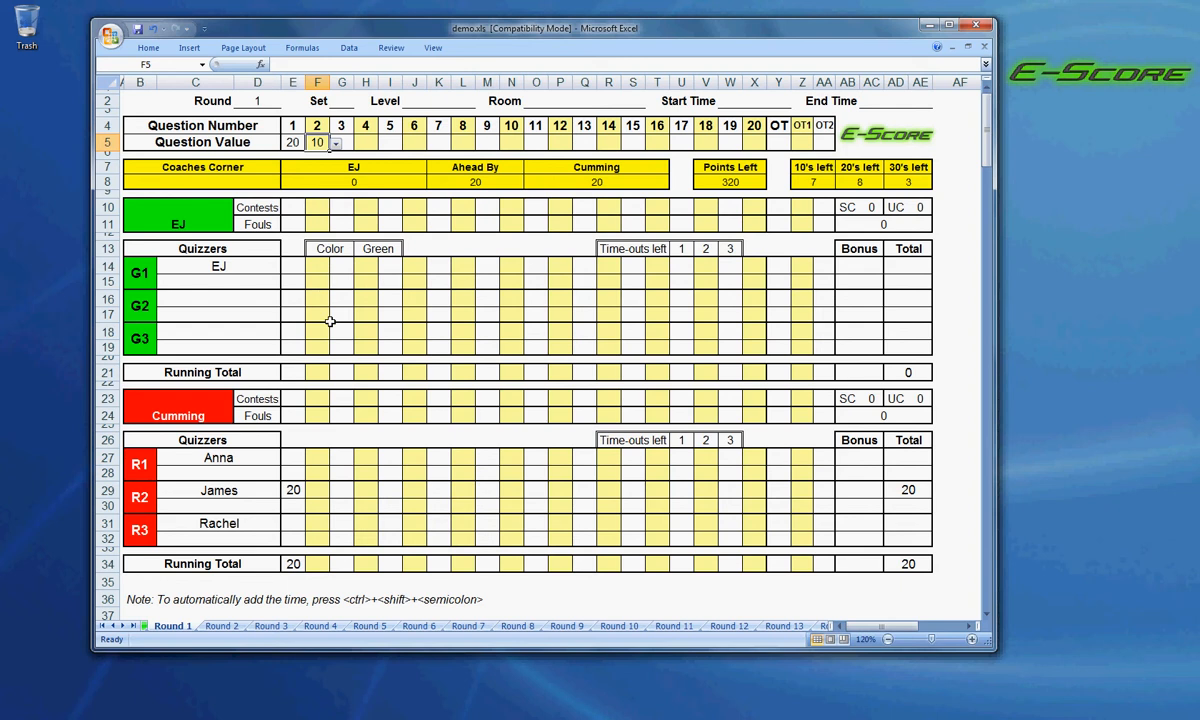
Check the score options offered for quizzer R3 on questions 1 and 3.
left_click(306, 526)
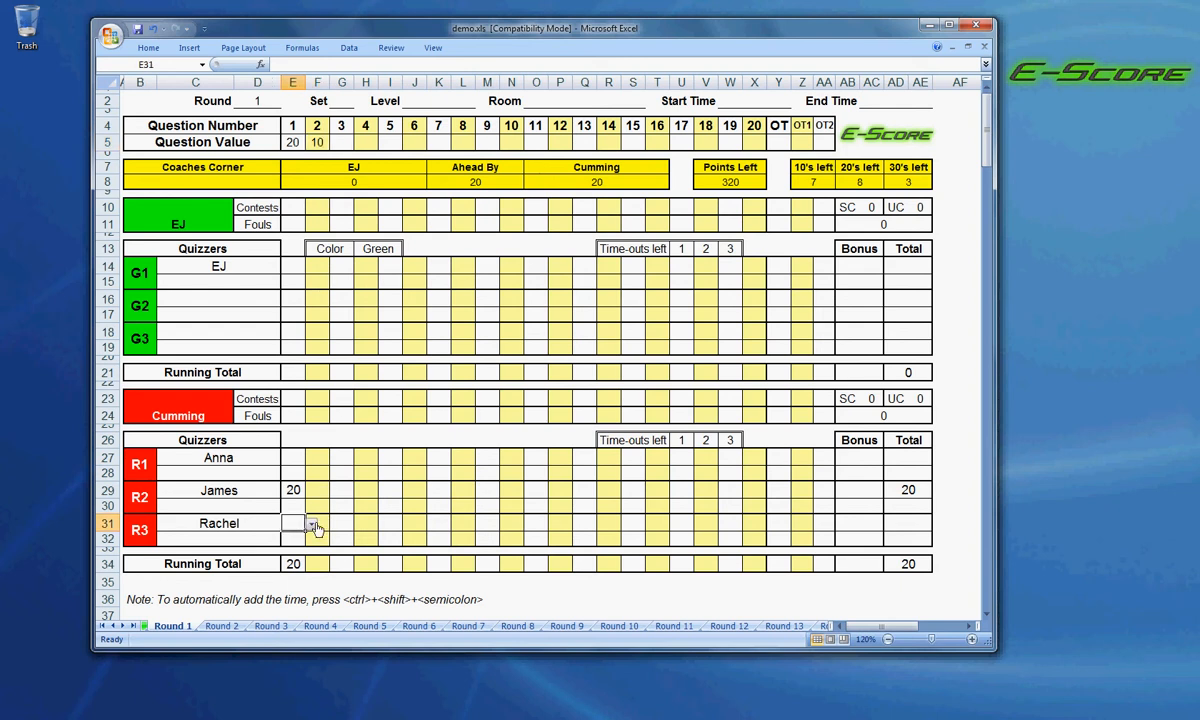
left_click(311, 525)
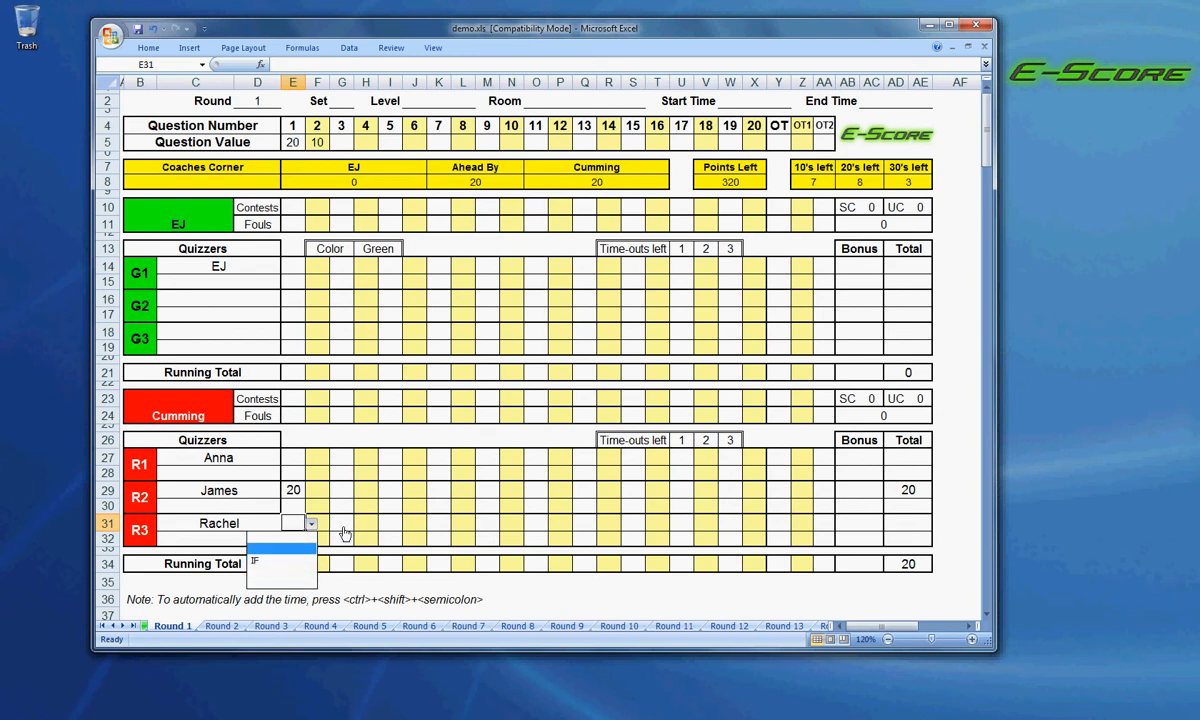
left_click(340, 530)
left_click(343, 528)
left_click(359, 525)
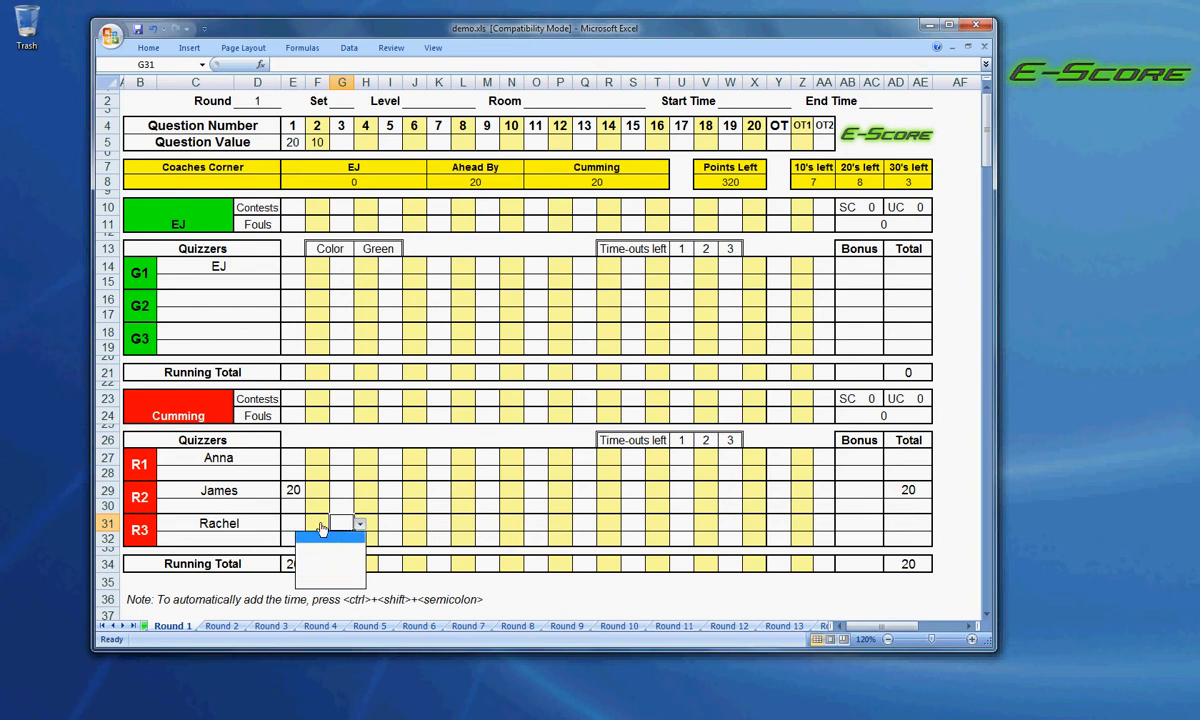
Score 10 for quizzer R3 on question 2.
left_click(320, 523)
left_click(320, 523)
left_click(336, 524)
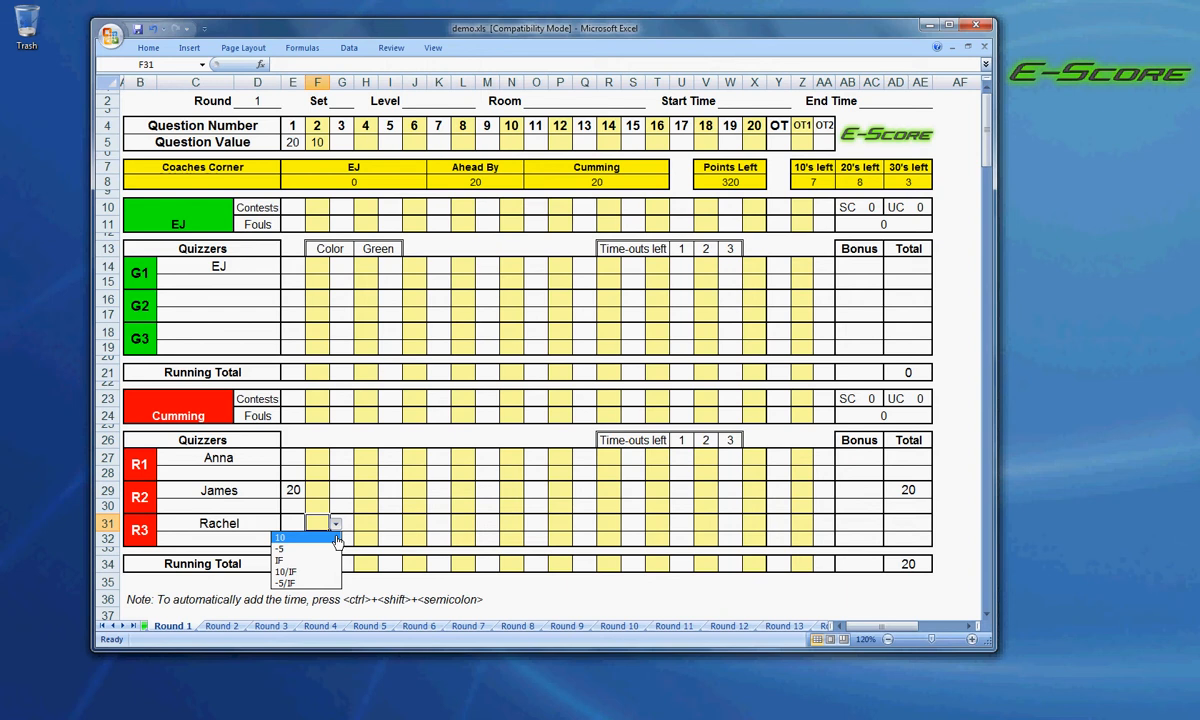
left_click(337, 539)
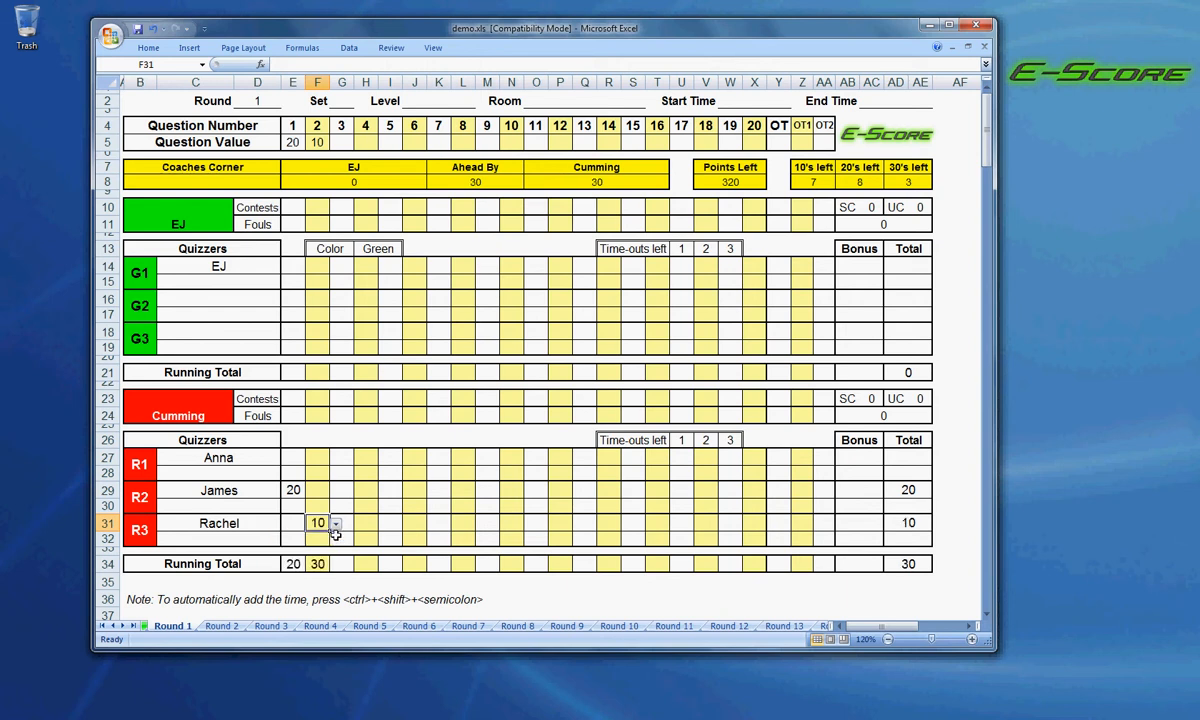
Set the value of question 3 to 20.
left_click(342, 143)
left_click(359, 144)
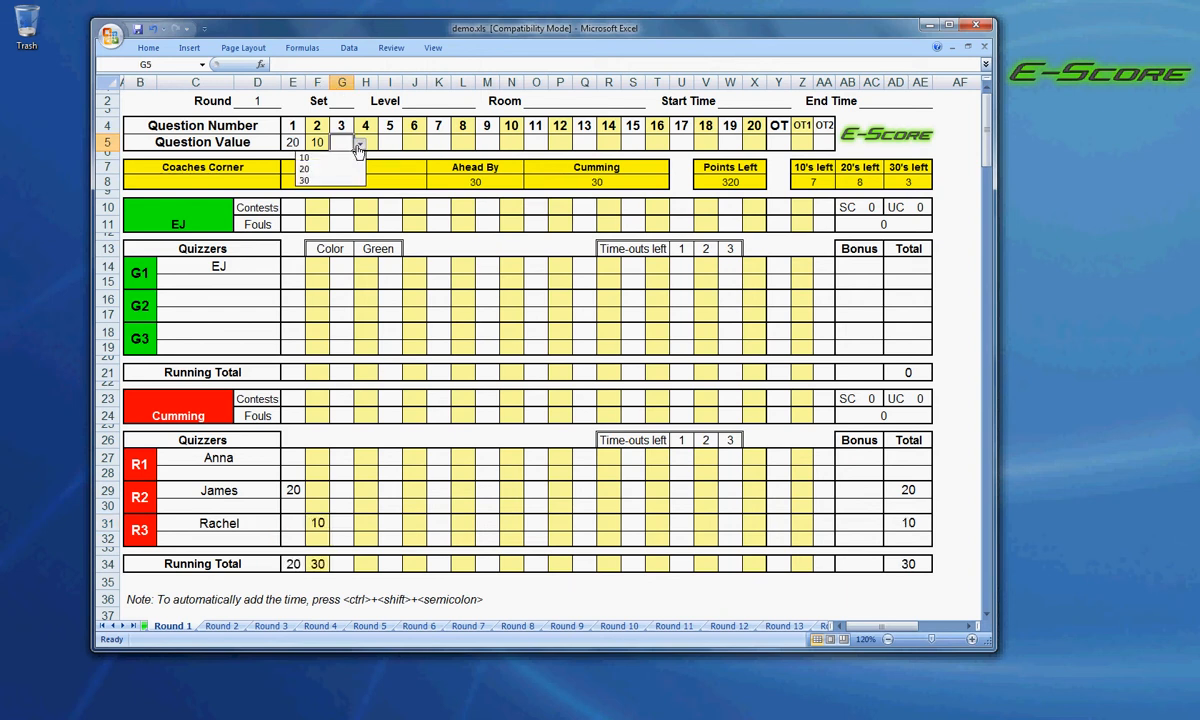
left_click(355, 170)
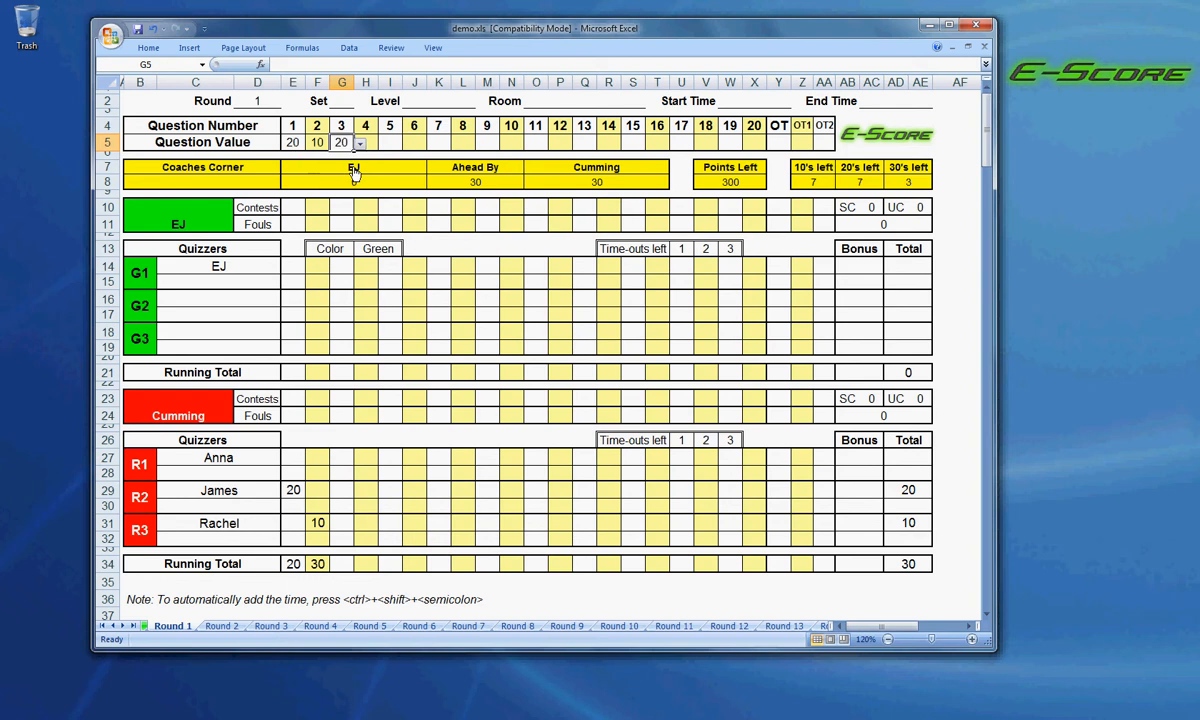
Score -10 for quizzer G1 and 20 for quizzer R1 on question 3.
left_click(346, 267)
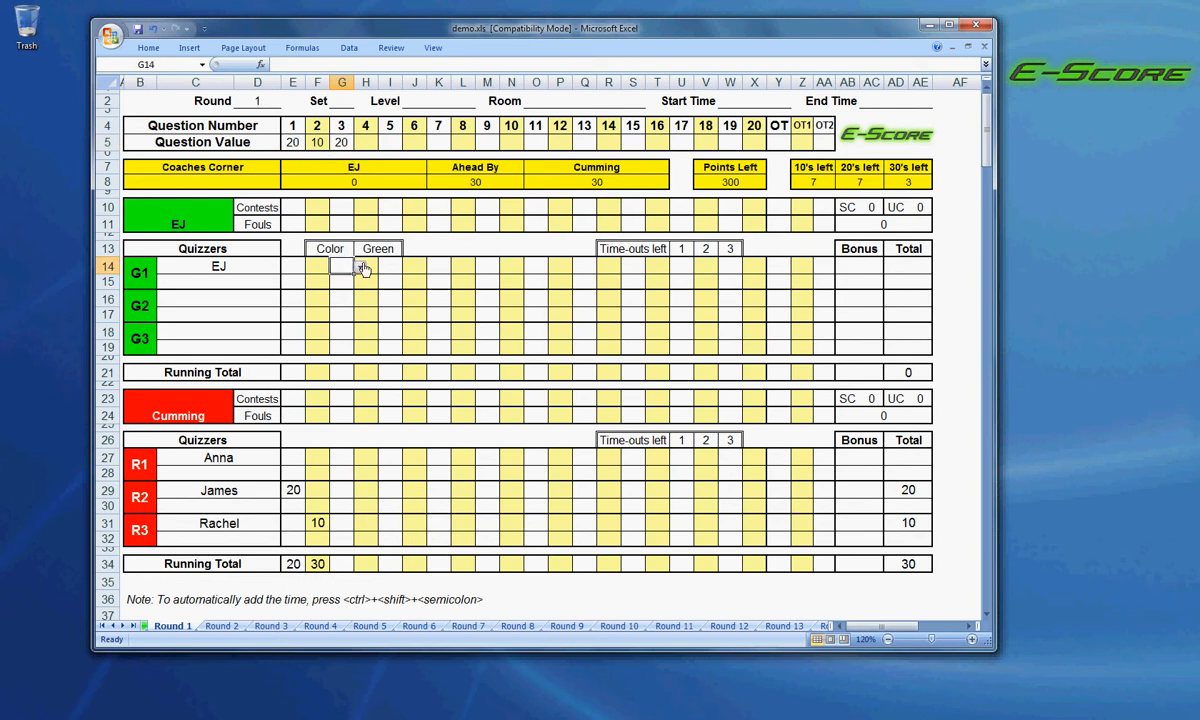
left_click(359, 267)
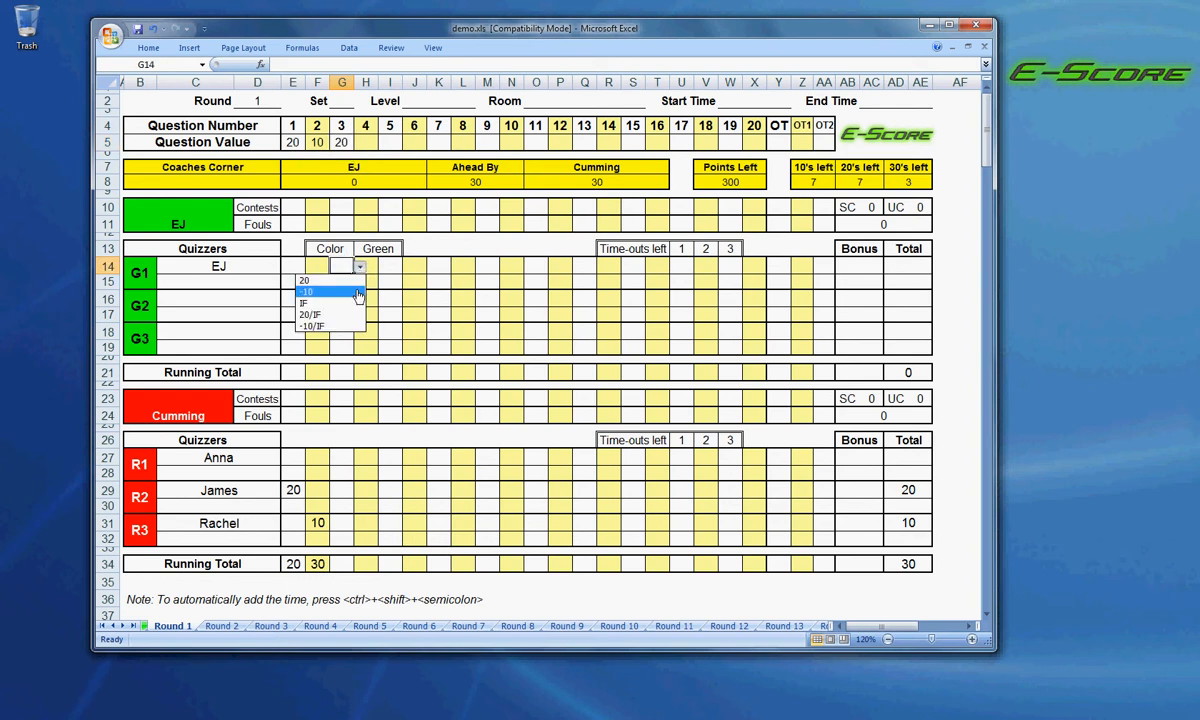
left_click(358, 292)
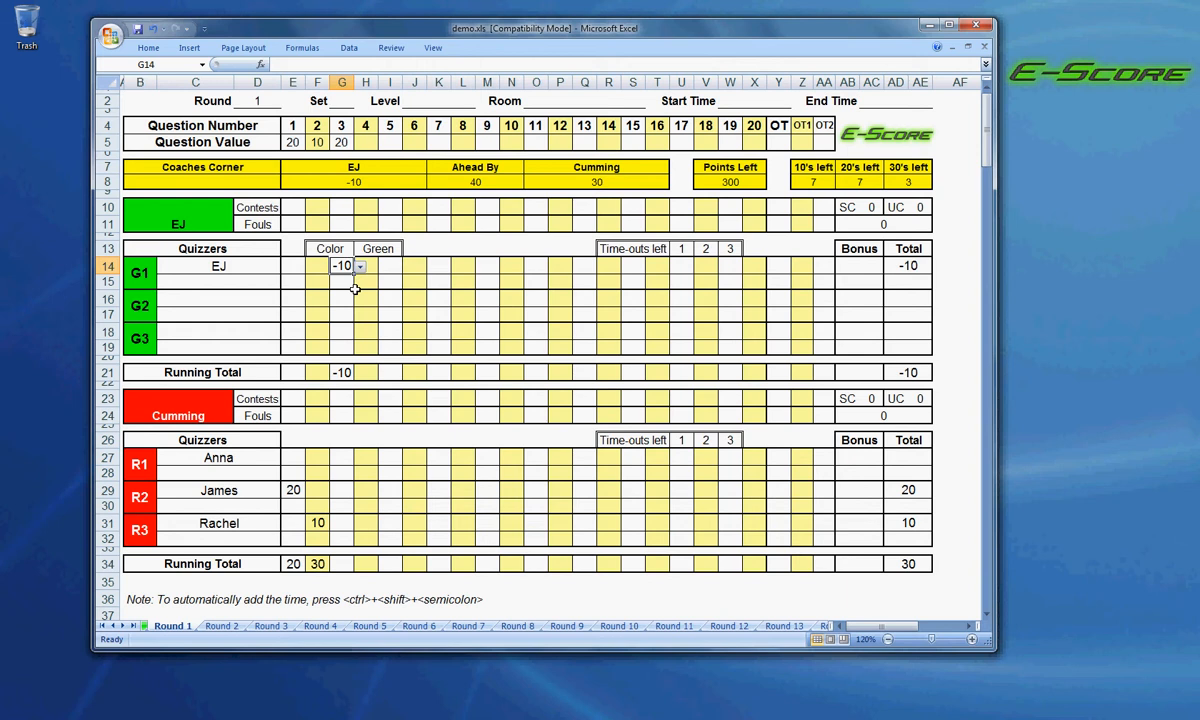
left_click(344, 460)
left_click(359, 459)
left_click(360, 472)
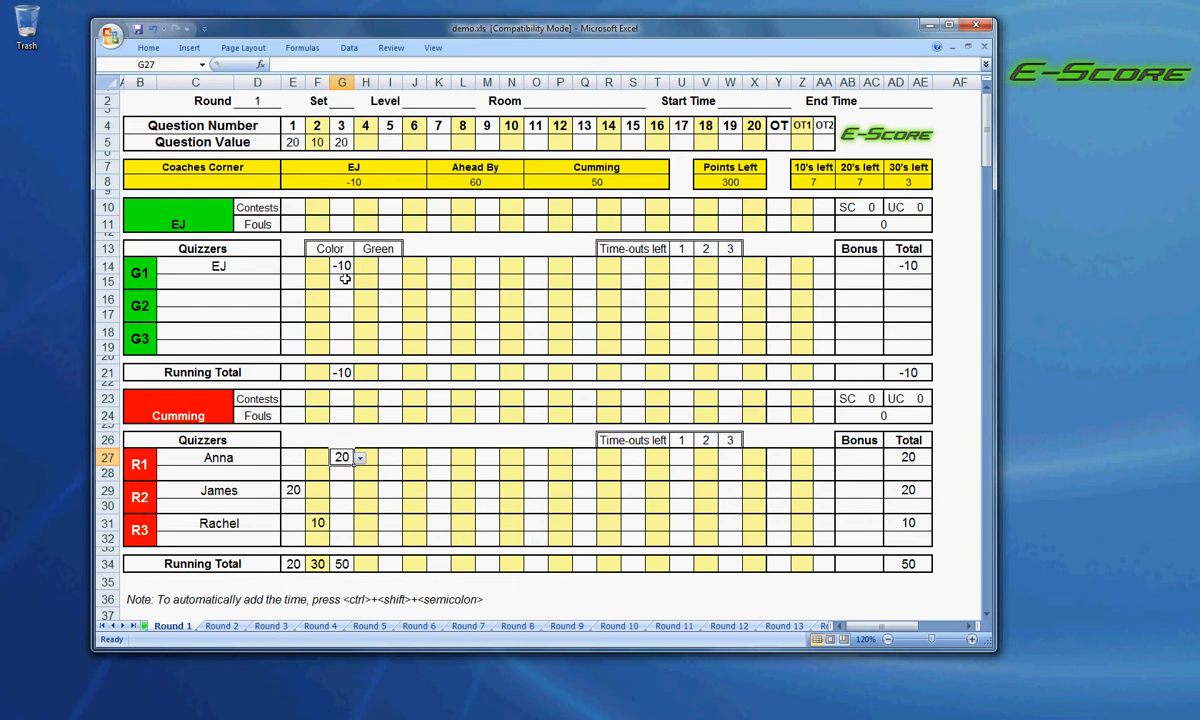
Clear the question 3 scores of quizzers G1 and R1, checking G1's score options in between.
left_click(341, 265)
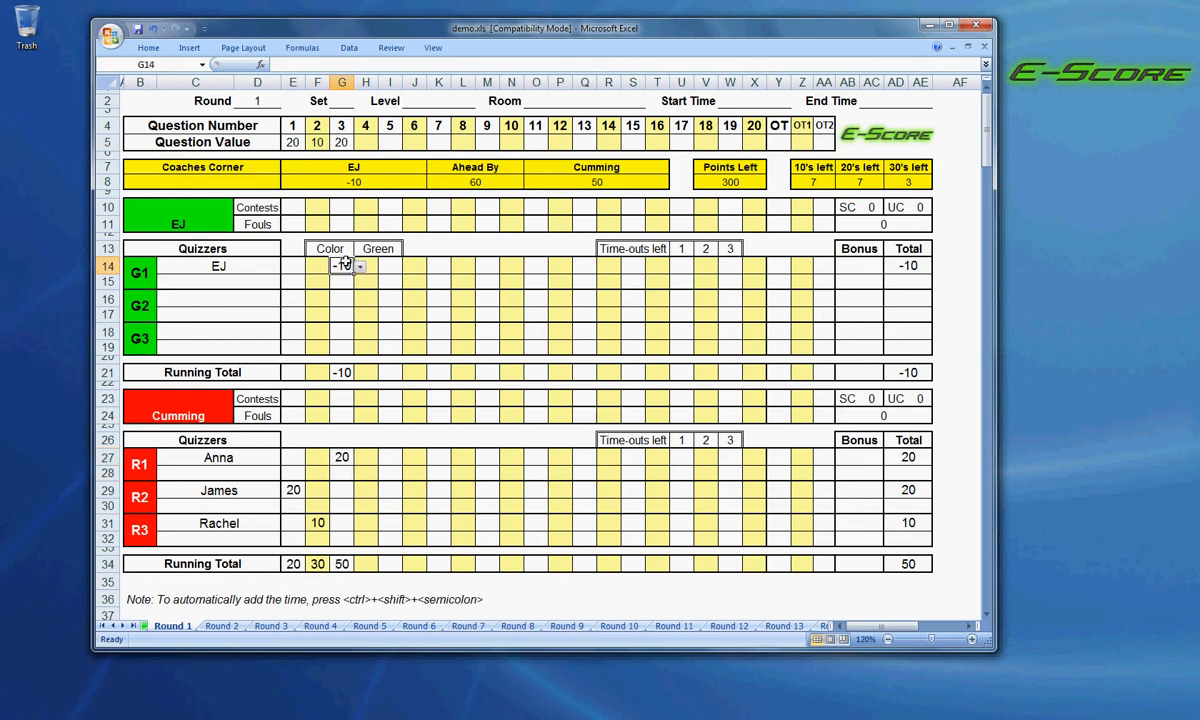
key("Delete")
left_click(359, 267)
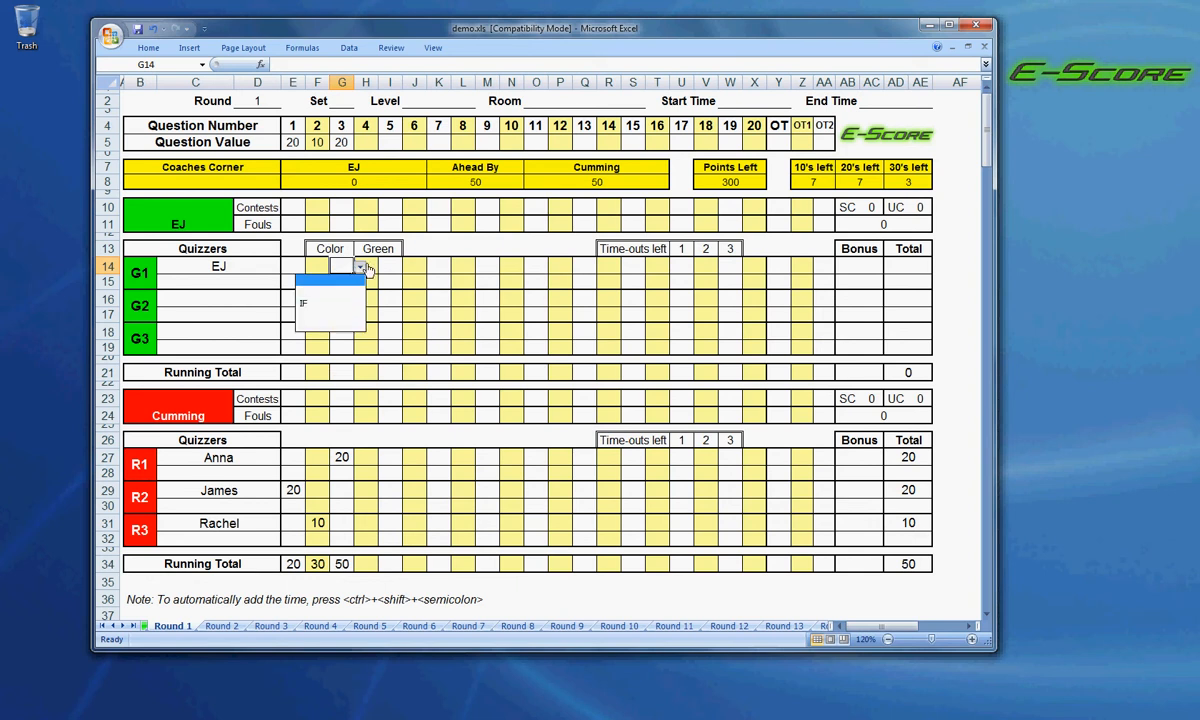
left_click(362, 268)
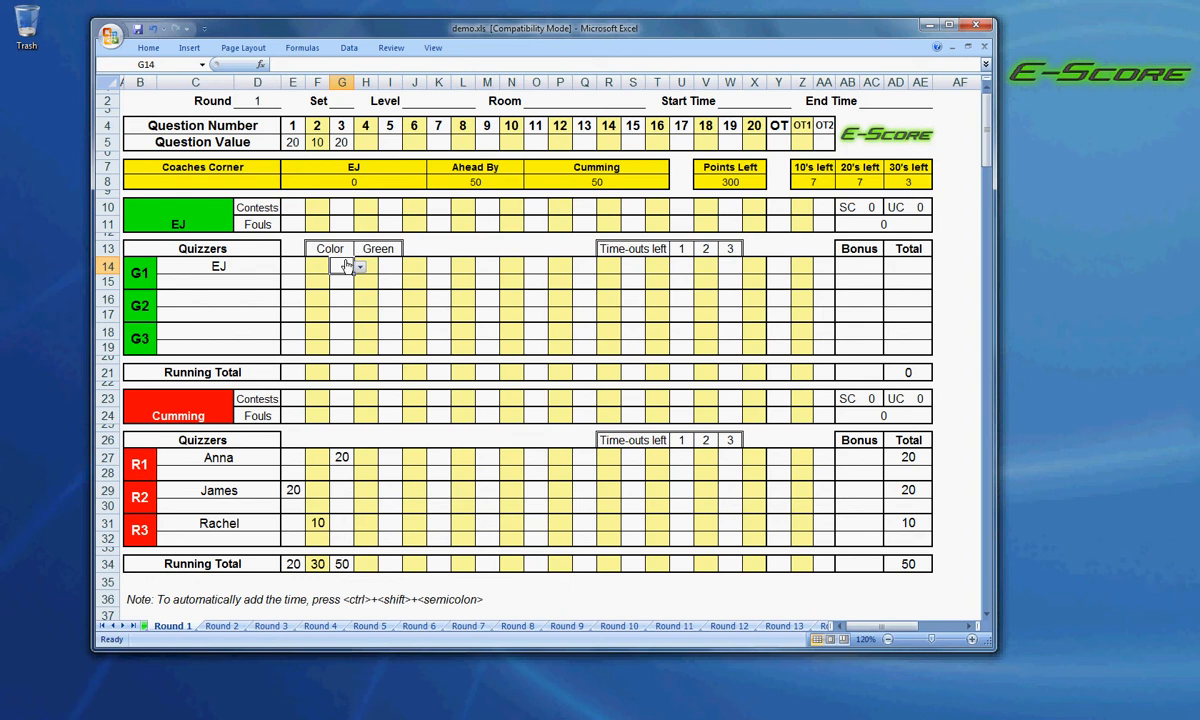
left_click(342, 456)
key("Delete")
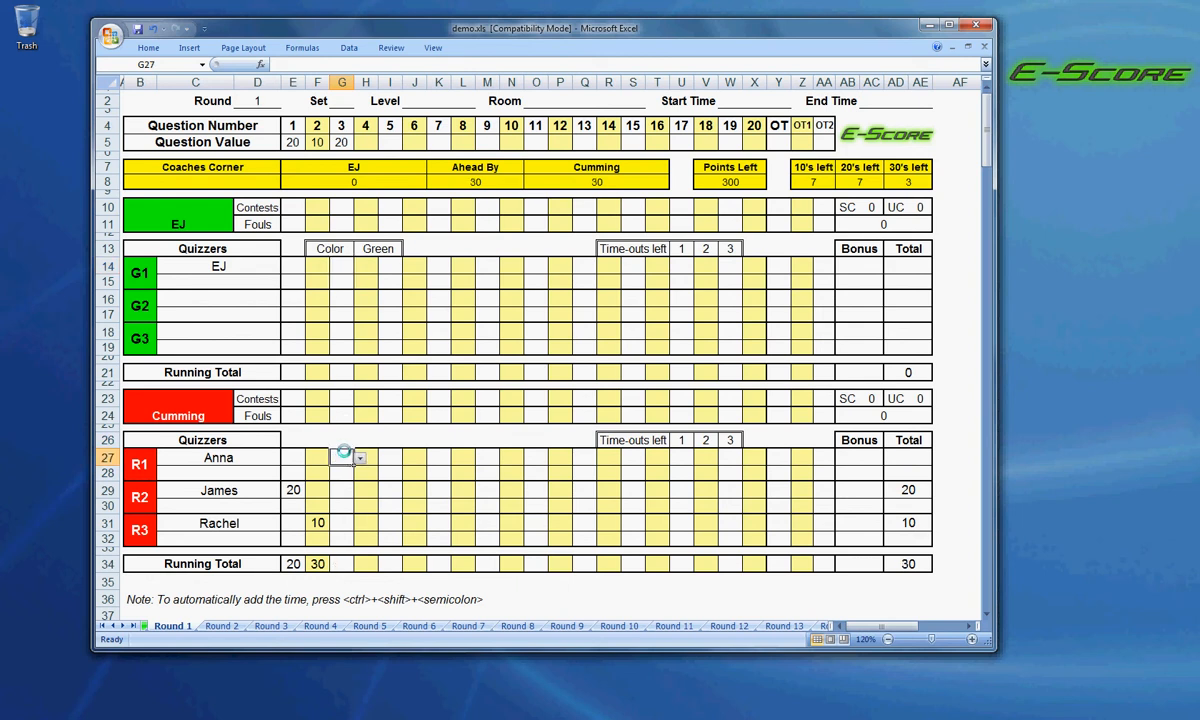
Enter the question 3 scores again, with -10 for quizzer G1 and 20 for quizzer R1.
left_click(332, 265)
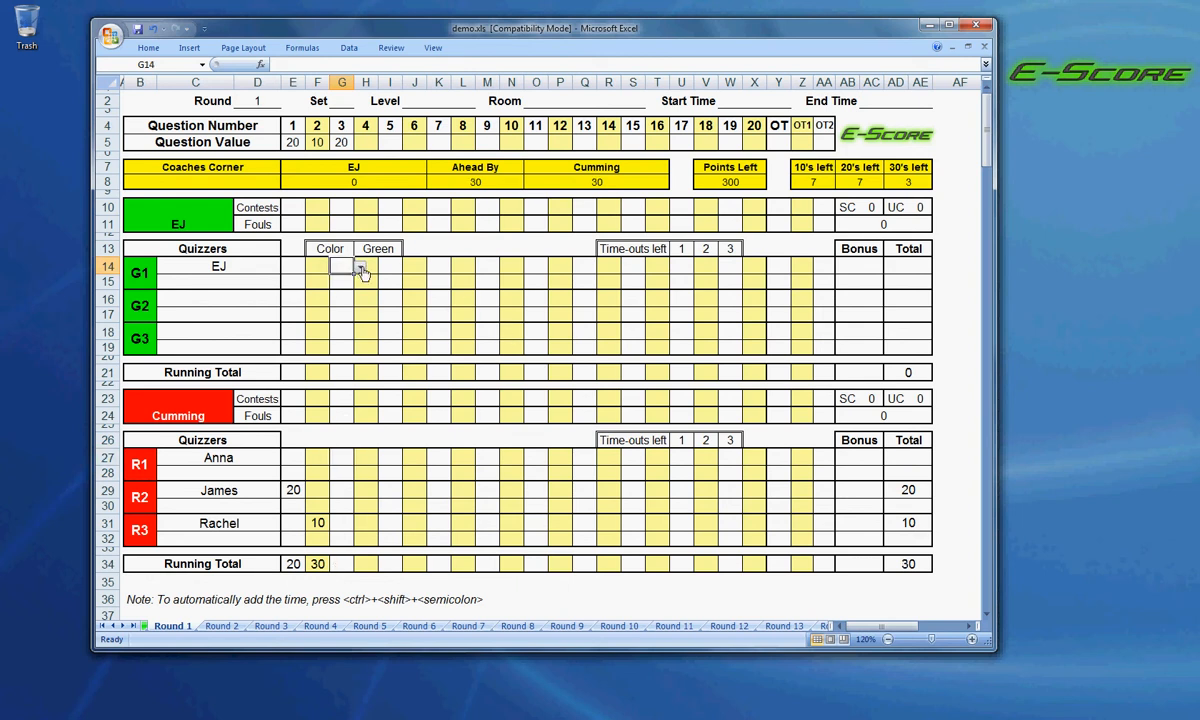
left_click(362, 268)
left_click(345, 290)
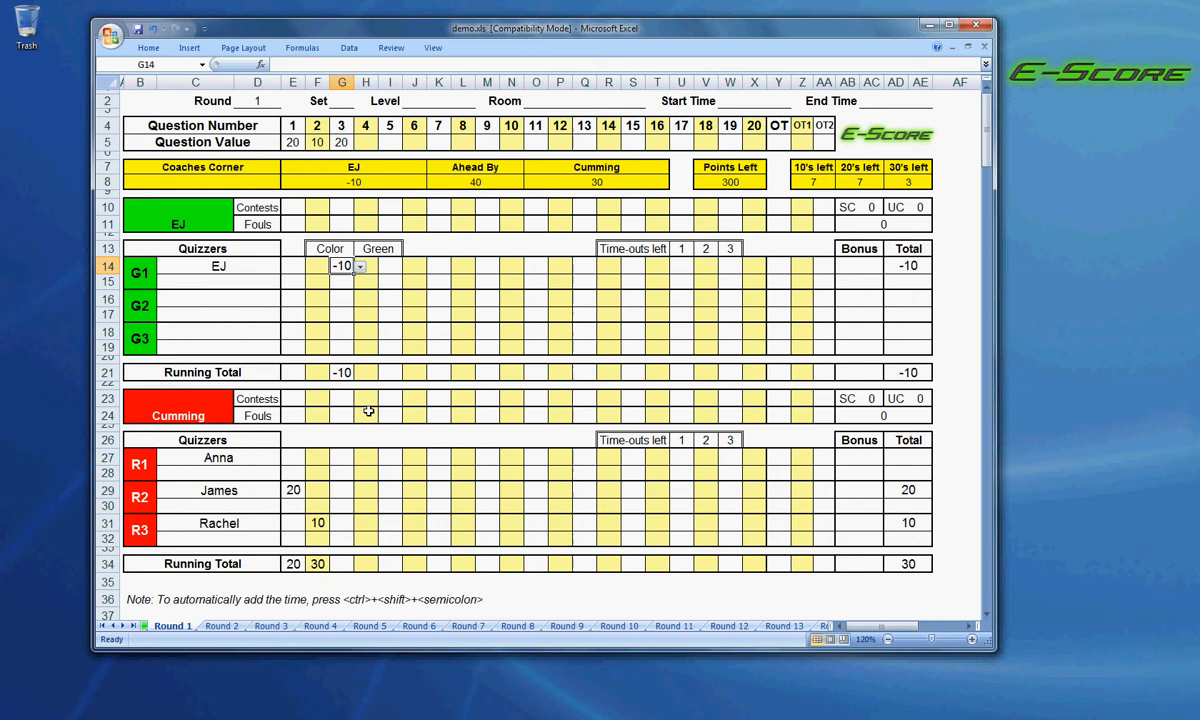
left_click(346, 456)
left_click(360, 458)
left_click(343, 475)
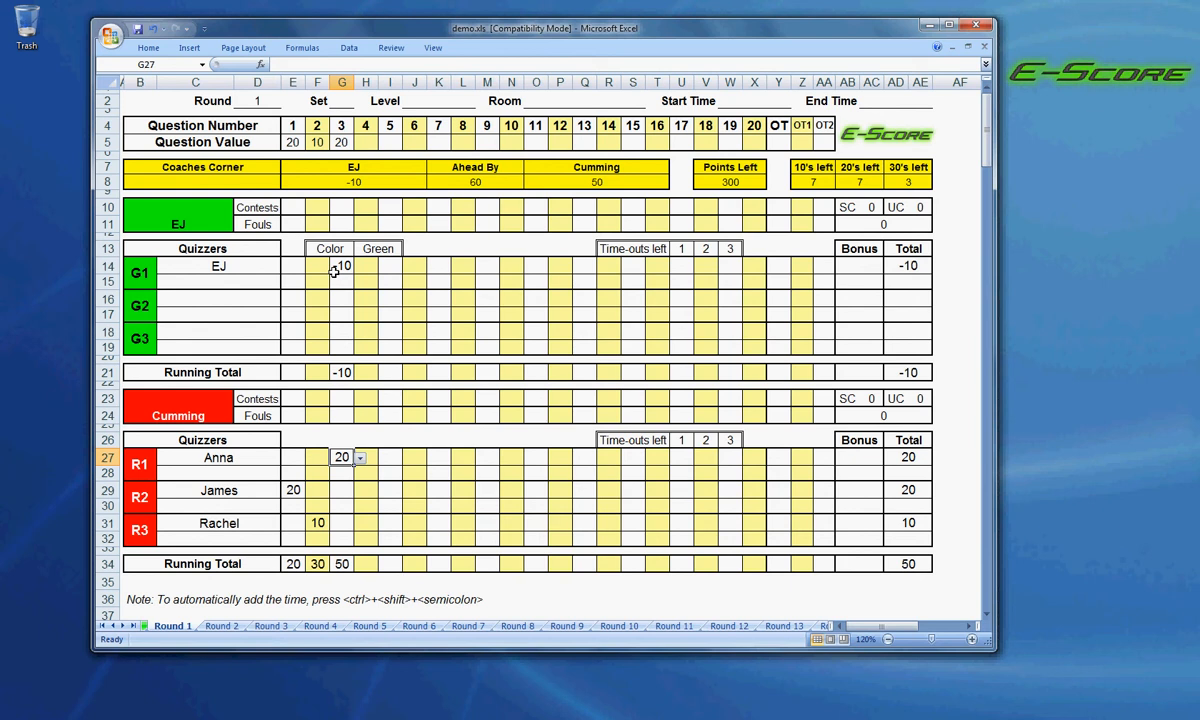
Set the value of question 4 to 10 and score 10 for quizzer R3 on it.
left_click(372, 142)
left_click(385, 146)
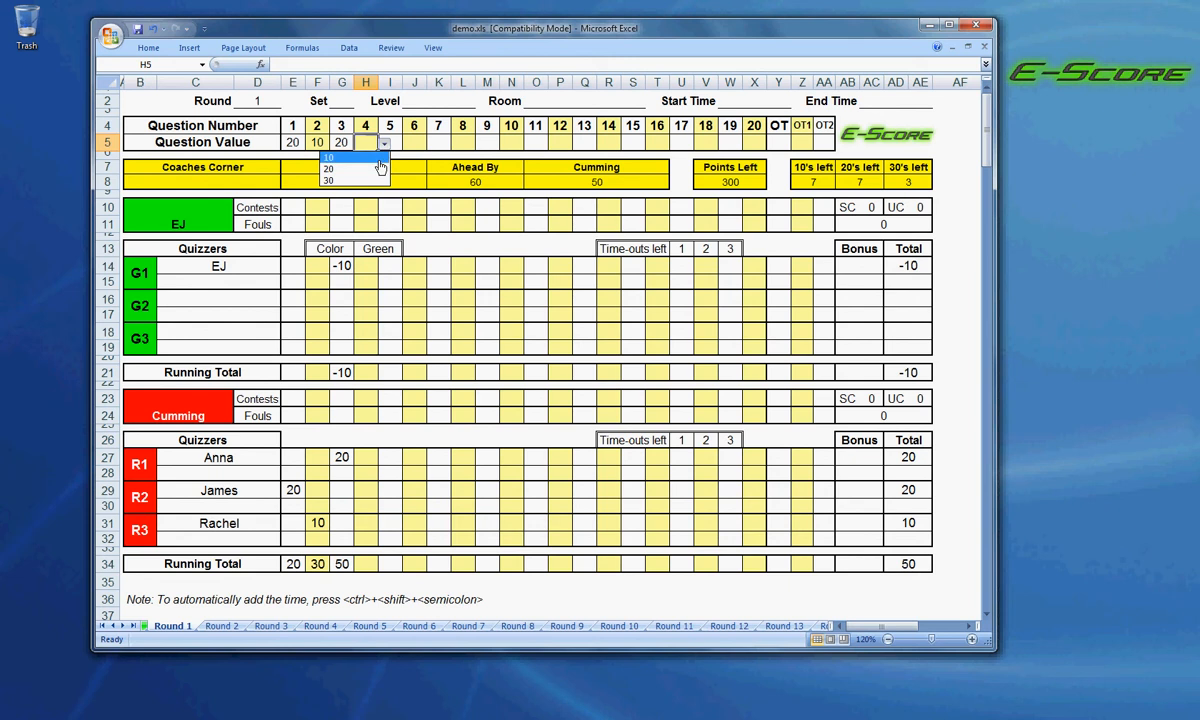
left_click(345, 157)
left_click(366, 522)
left_click(384, 523)
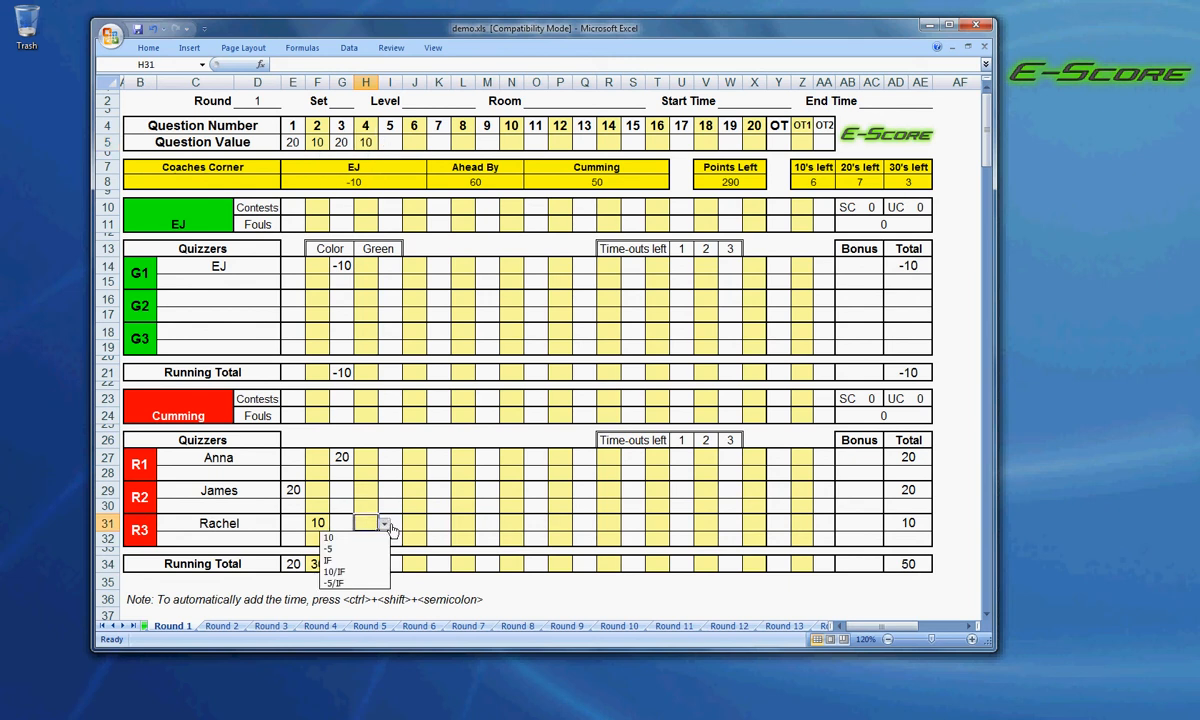
left_click(345, 537)
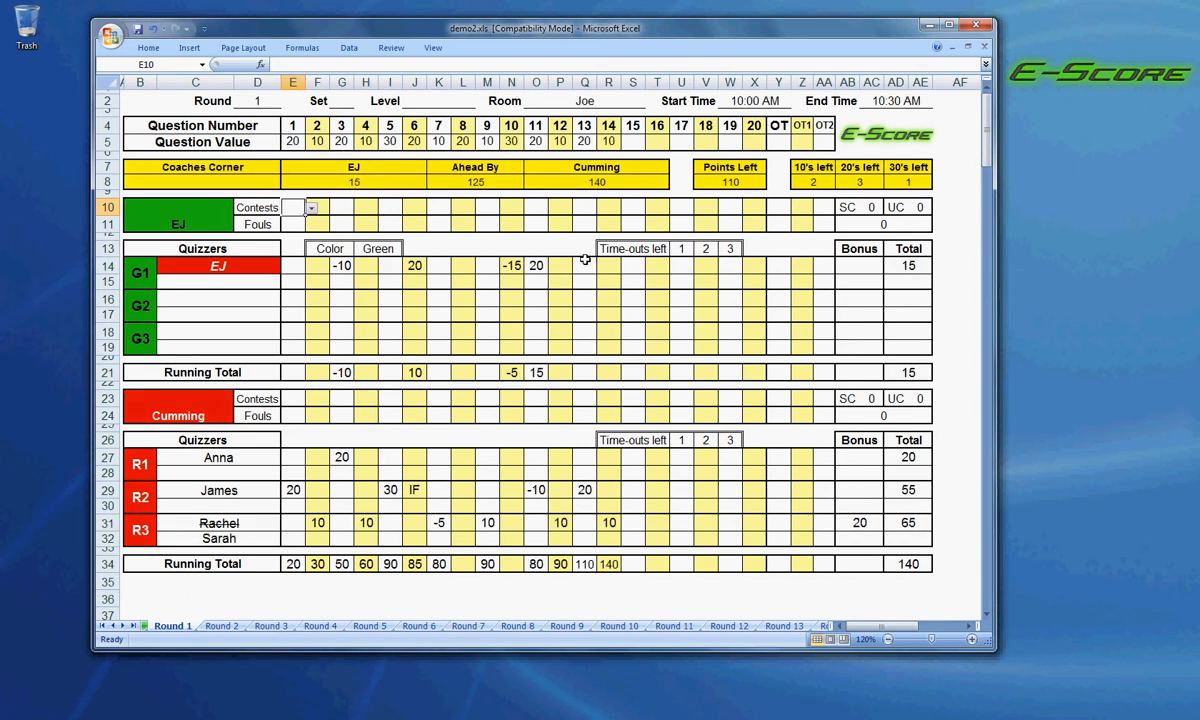
Set the value of question 15 to 30 and score 30 for quizzer R2 on it.
left_click(633, 141)
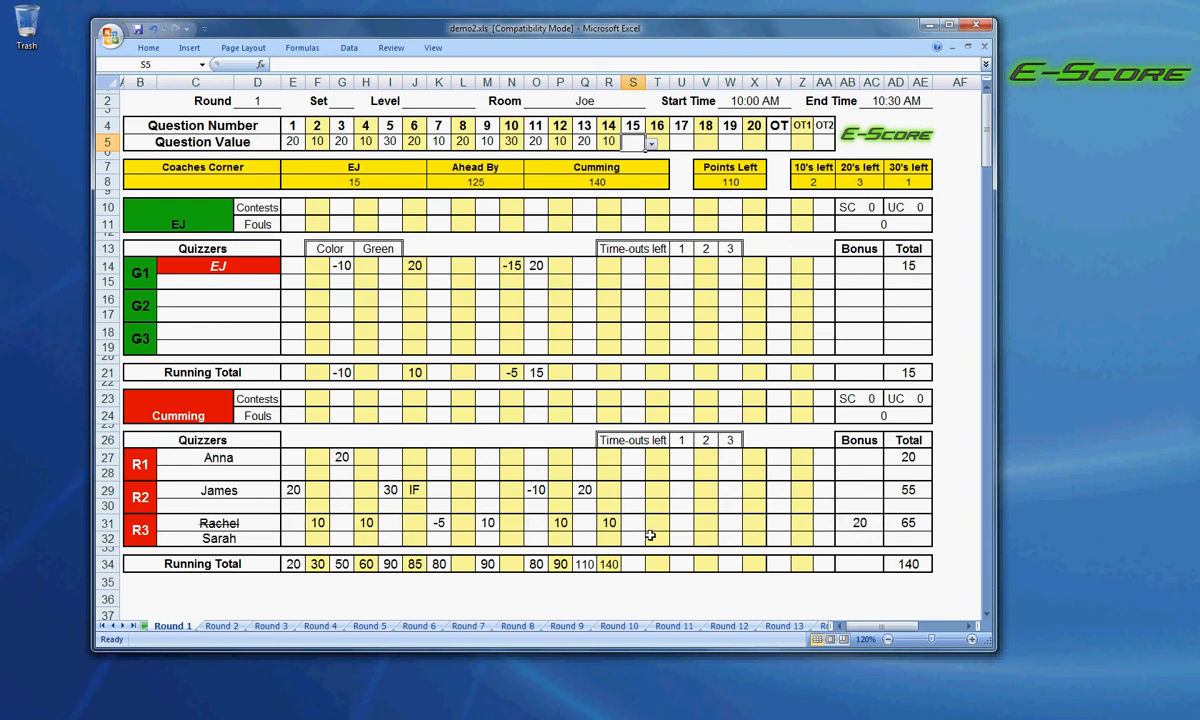
left_click(652, 146)
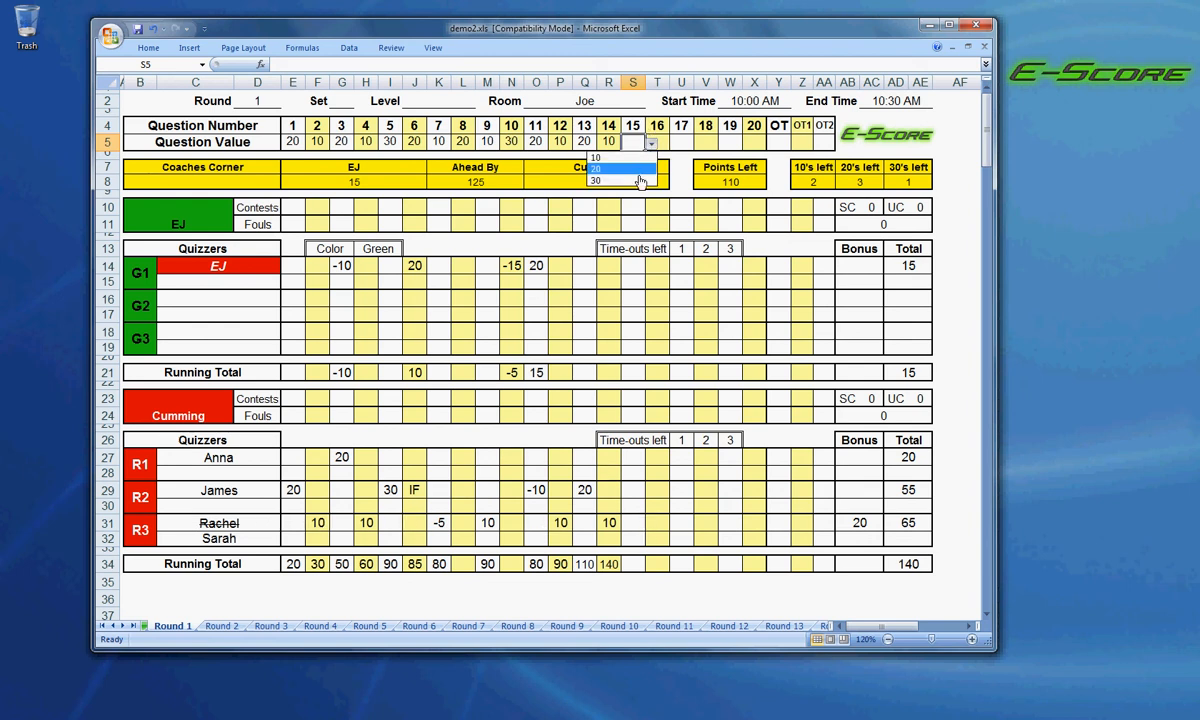
left_click(620, 175)
left_click(640, 491)
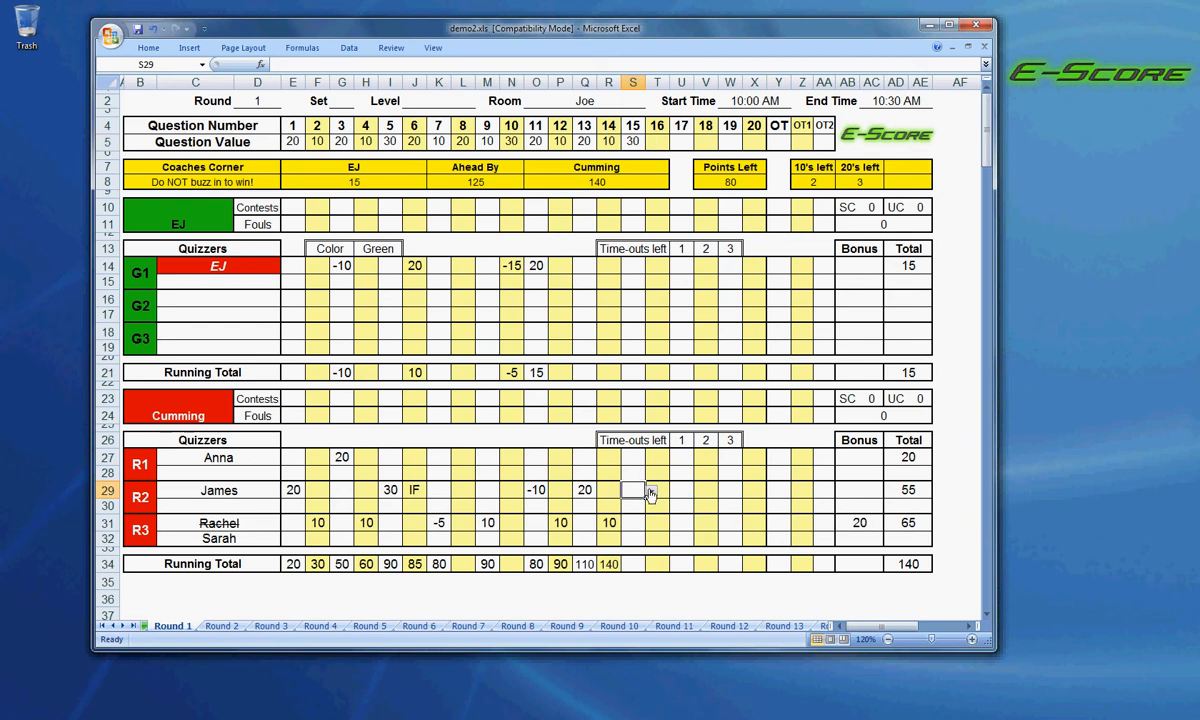
left_click(651, 490)
left_click(620, 522)
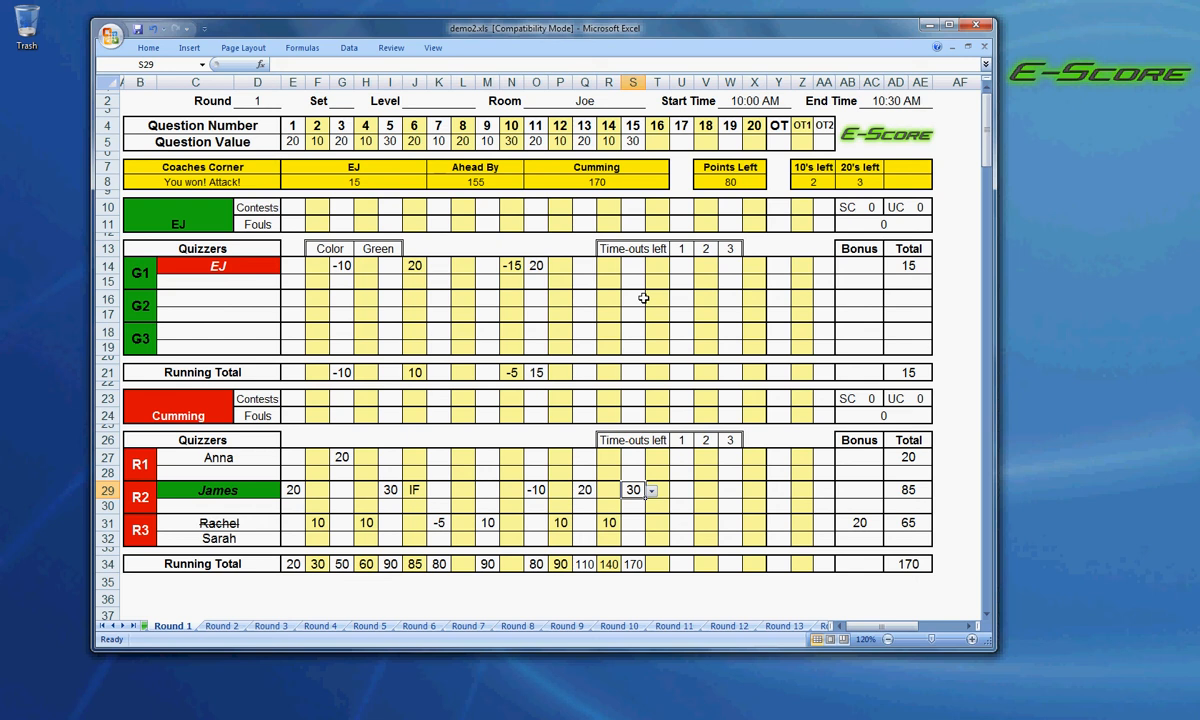
Remove the red team's remaining time-outs from 3 down to 1 and undo the last removal.
left_click(654, 140)
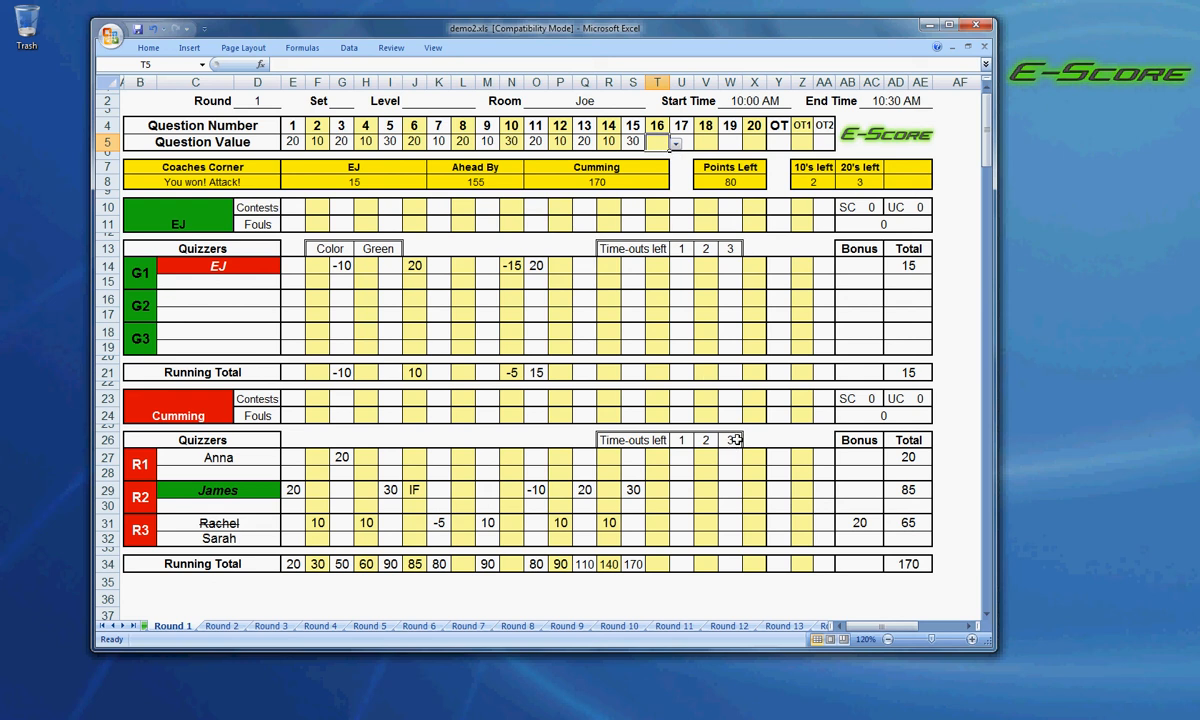
left_click(733, 439)
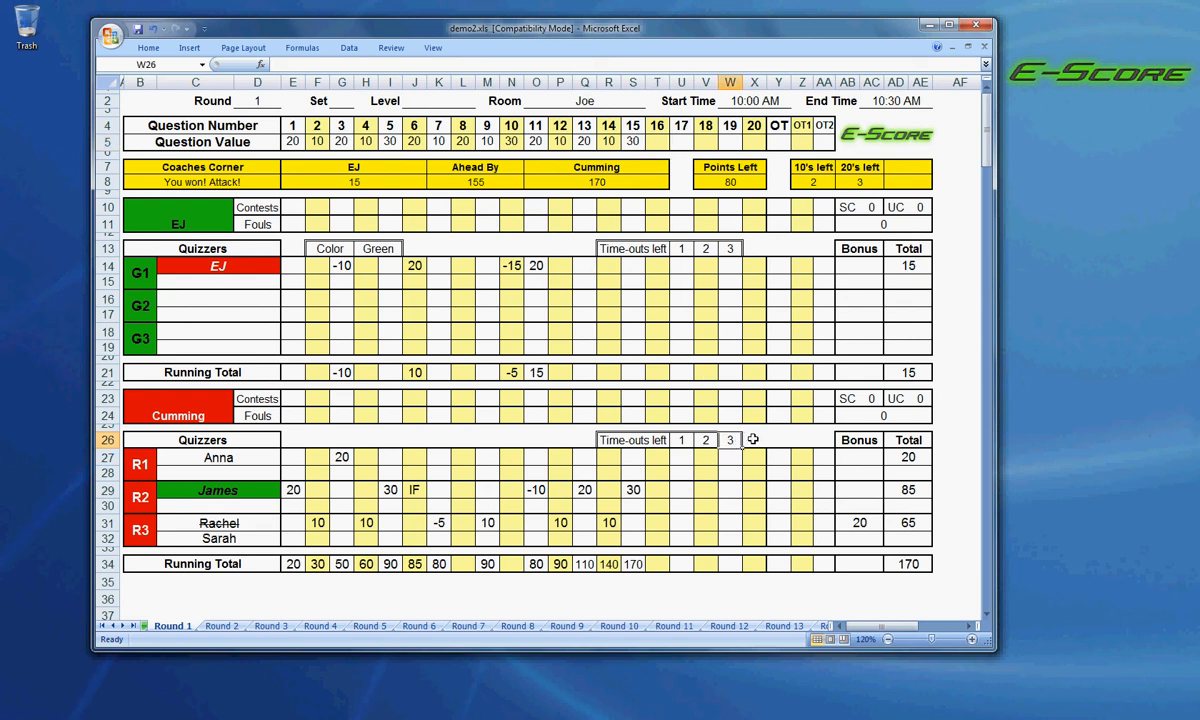
key("Delete")
left_click(709, 439)
key("Left")
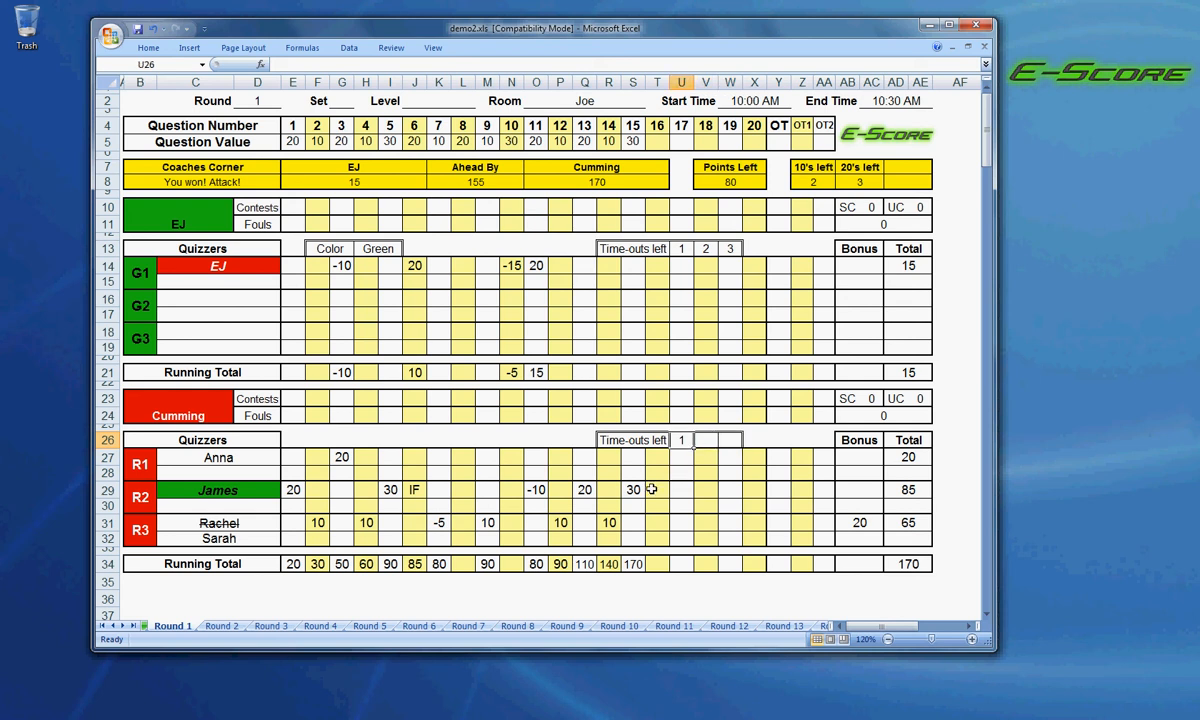
key("Delete")
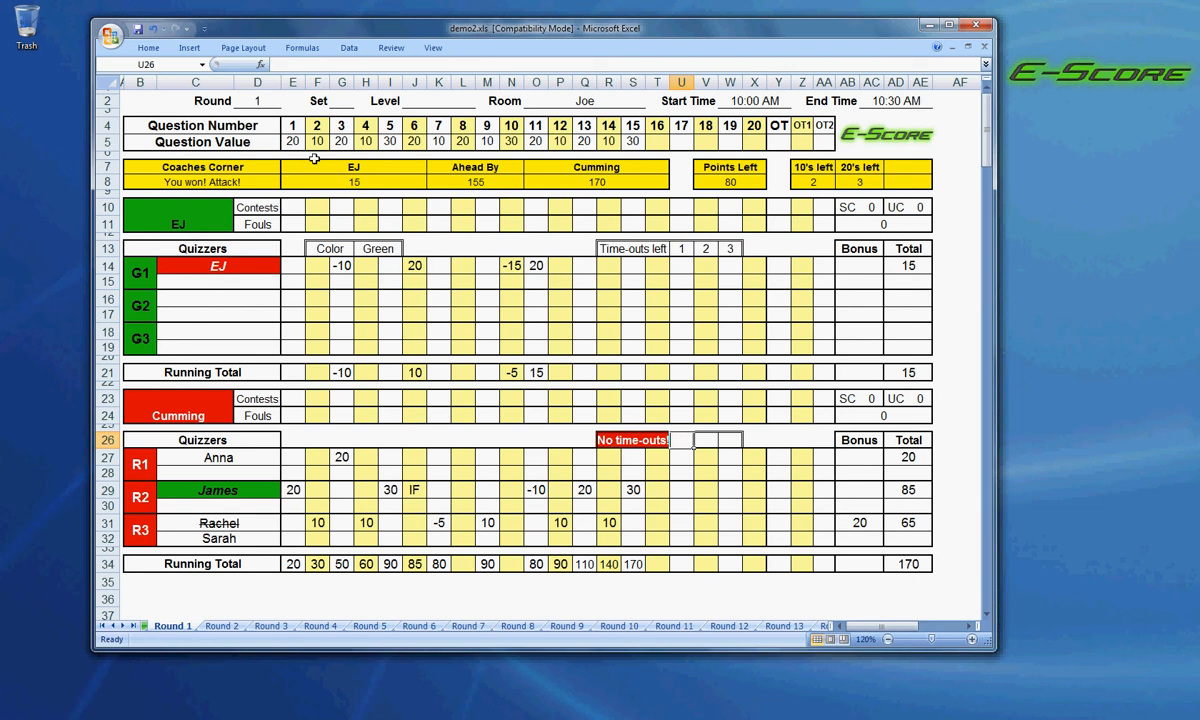
left_click(155, 32)
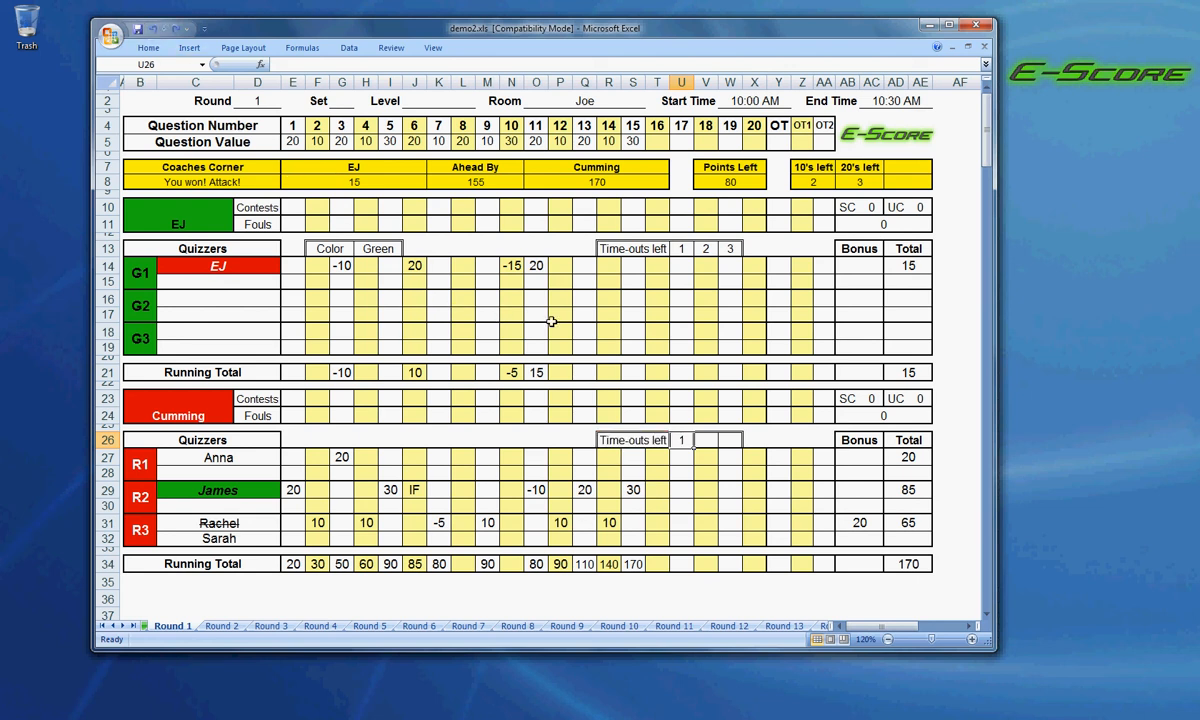
Set the value of question 16 to 20 and score 20 for quizzer R2 on it.
left_click(659, 145)
left_click(677, 147)
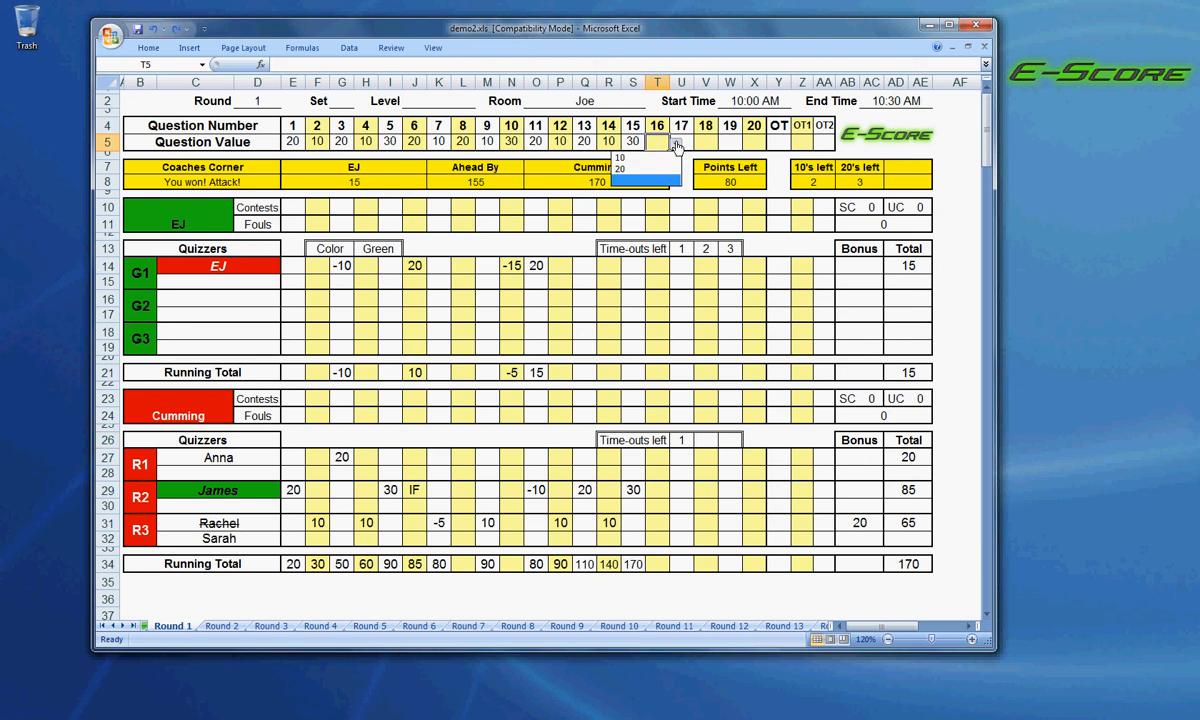
left_click(625, 168)
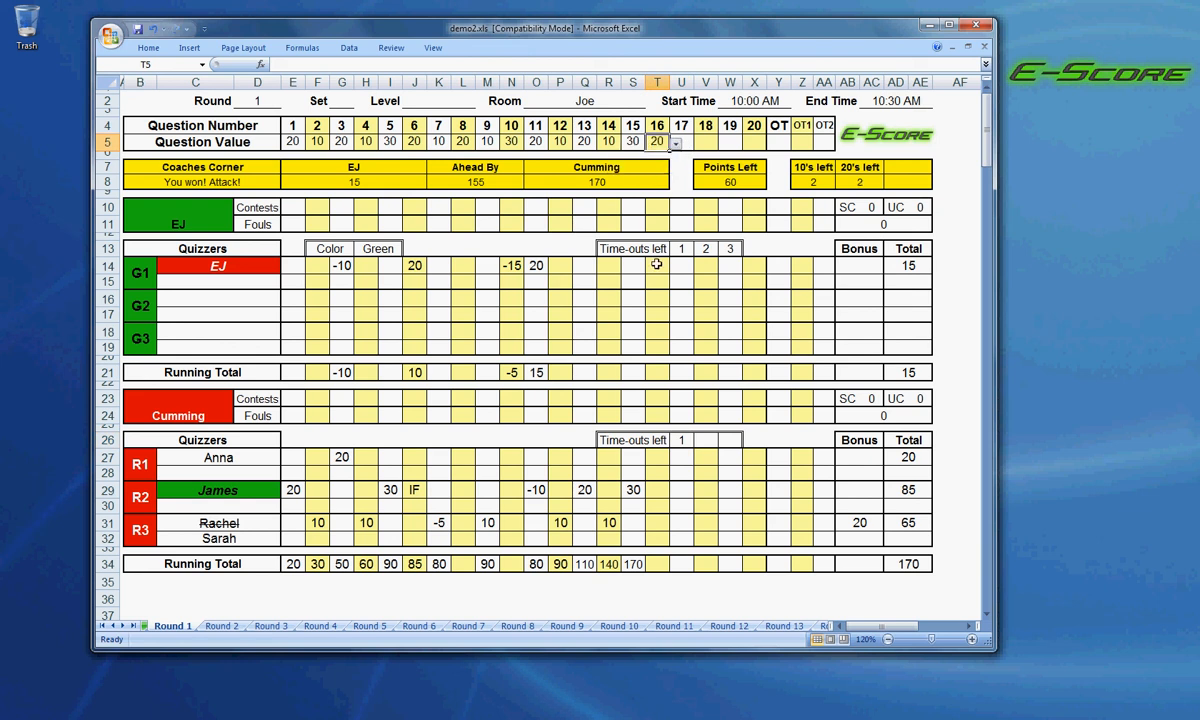
left_click(655, 490)
left_click(676, 491)
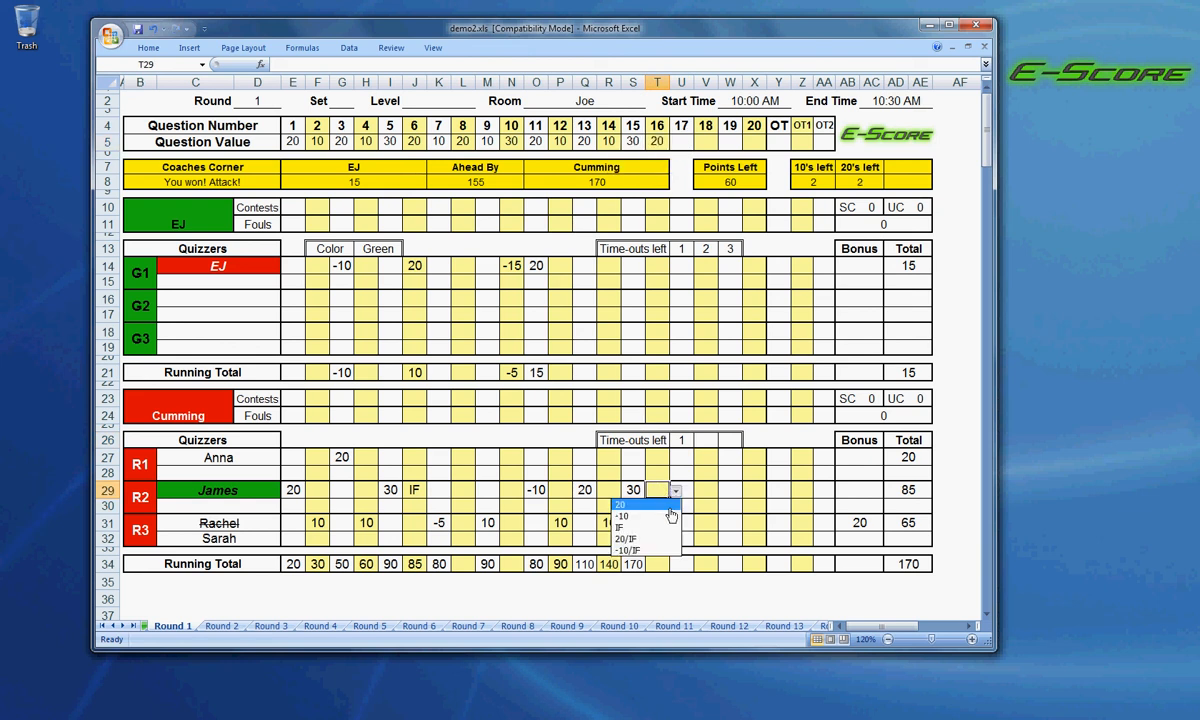
left_click(668, 504)
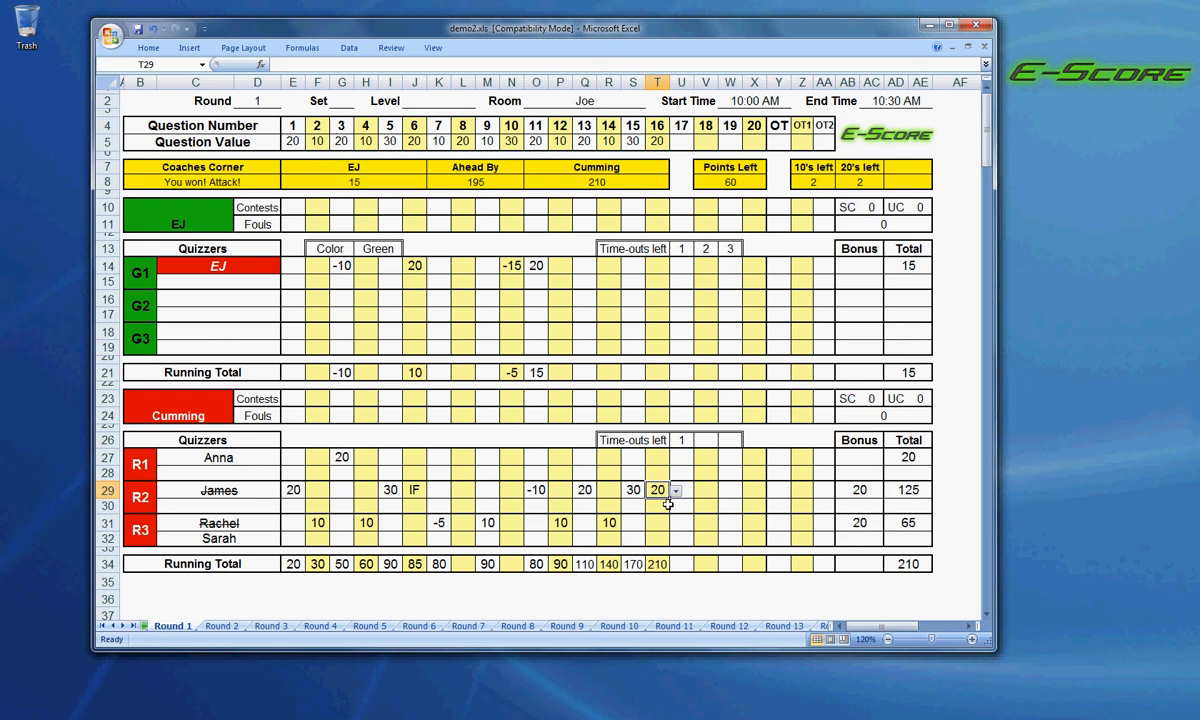
Set the value of question 17 to 10.
left_click(680, 142)
left_click(699, 144)
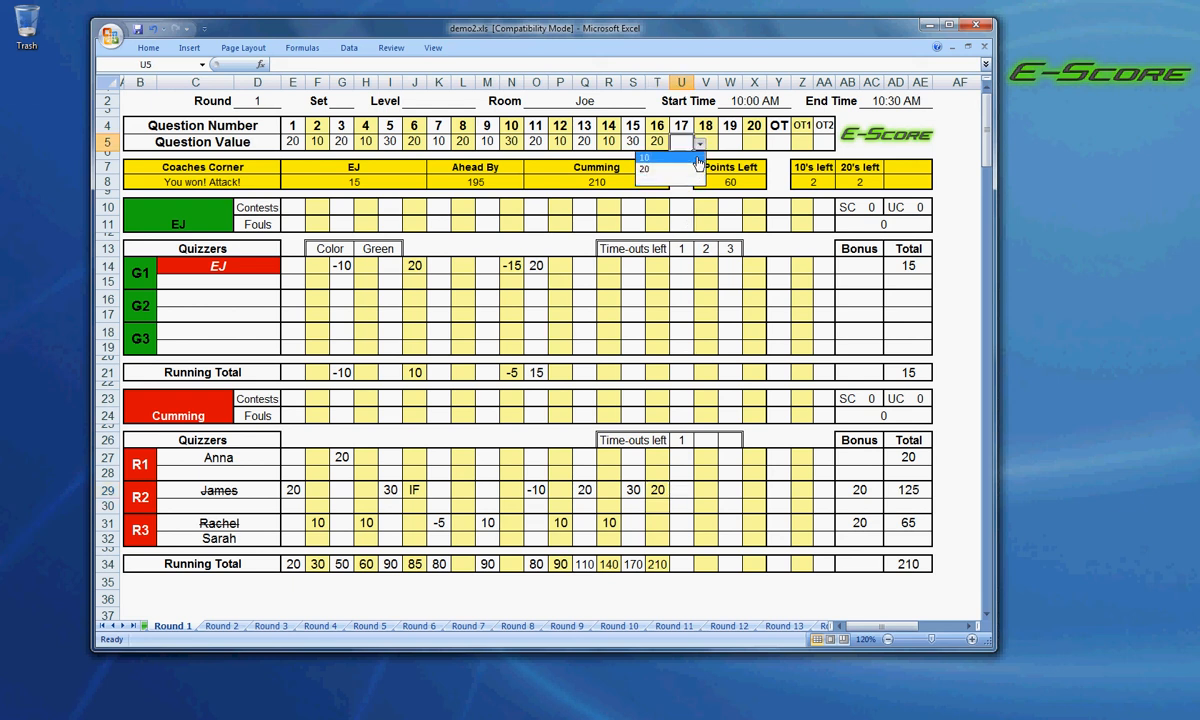
left_click(697, 160)
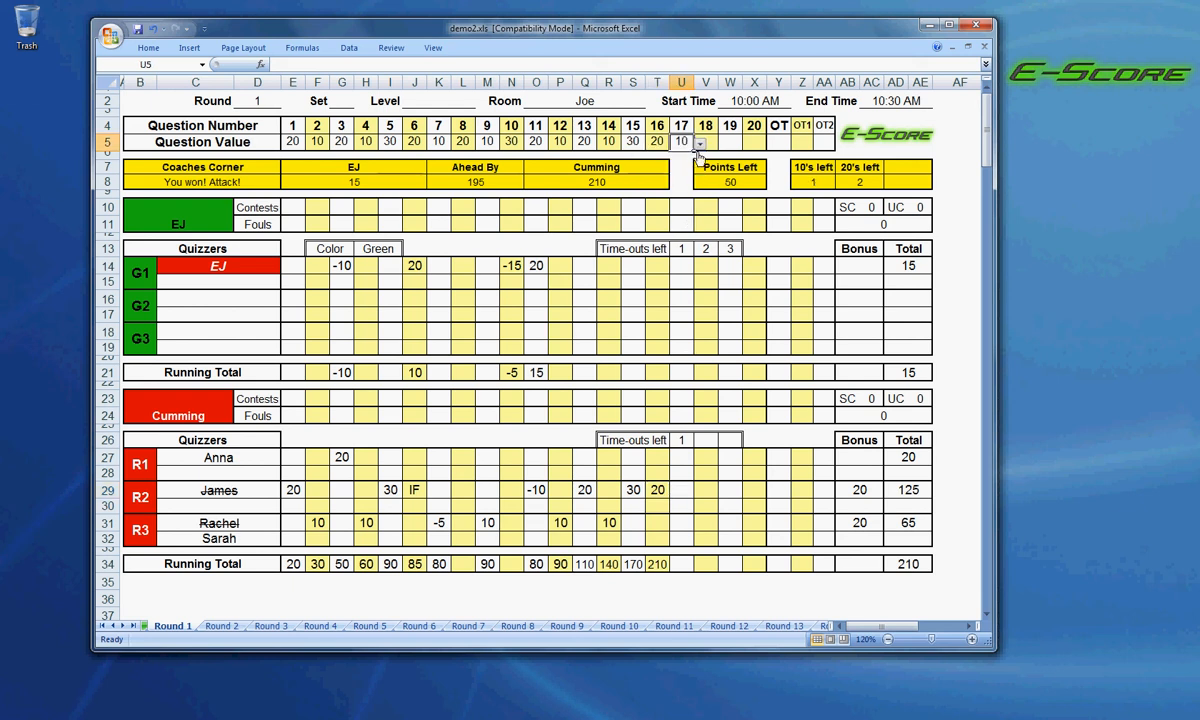
Set the value of question 17 to 20 and score 20 for quizzer R1 on it.
left_click(700, 144)
left_click(697, 169)
left_click(700, 144)
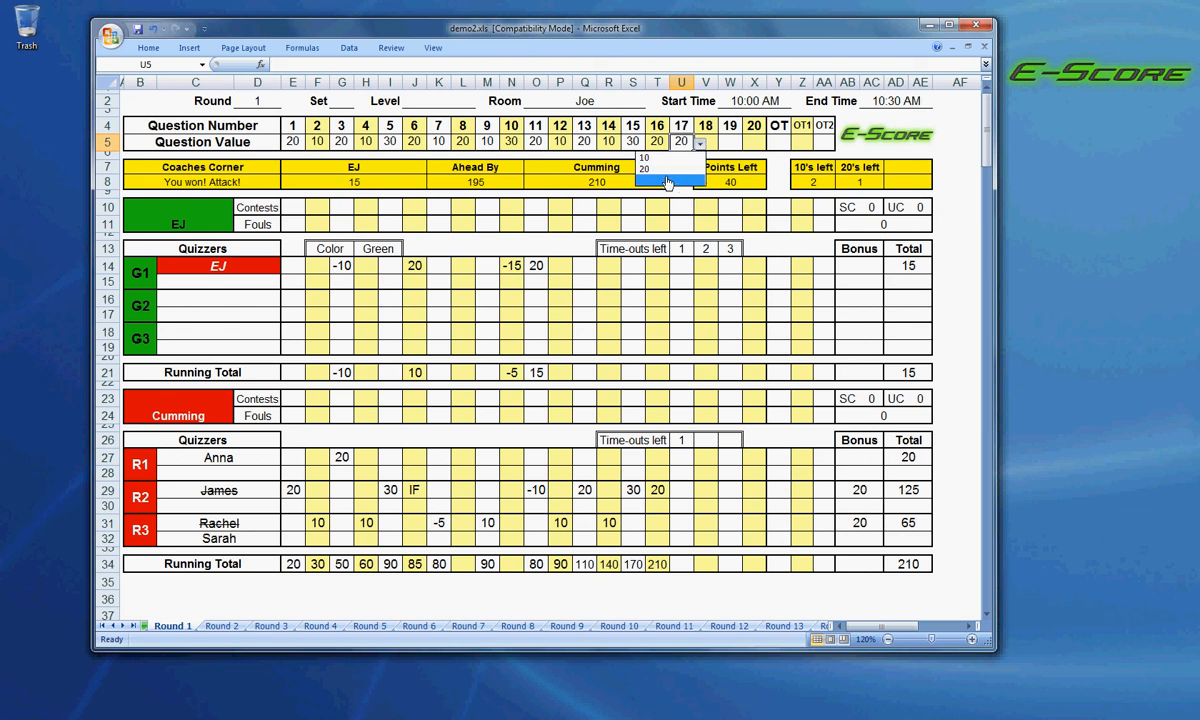
left_click(638, 168)
left_click(684, 460)
left_click(700, 458)
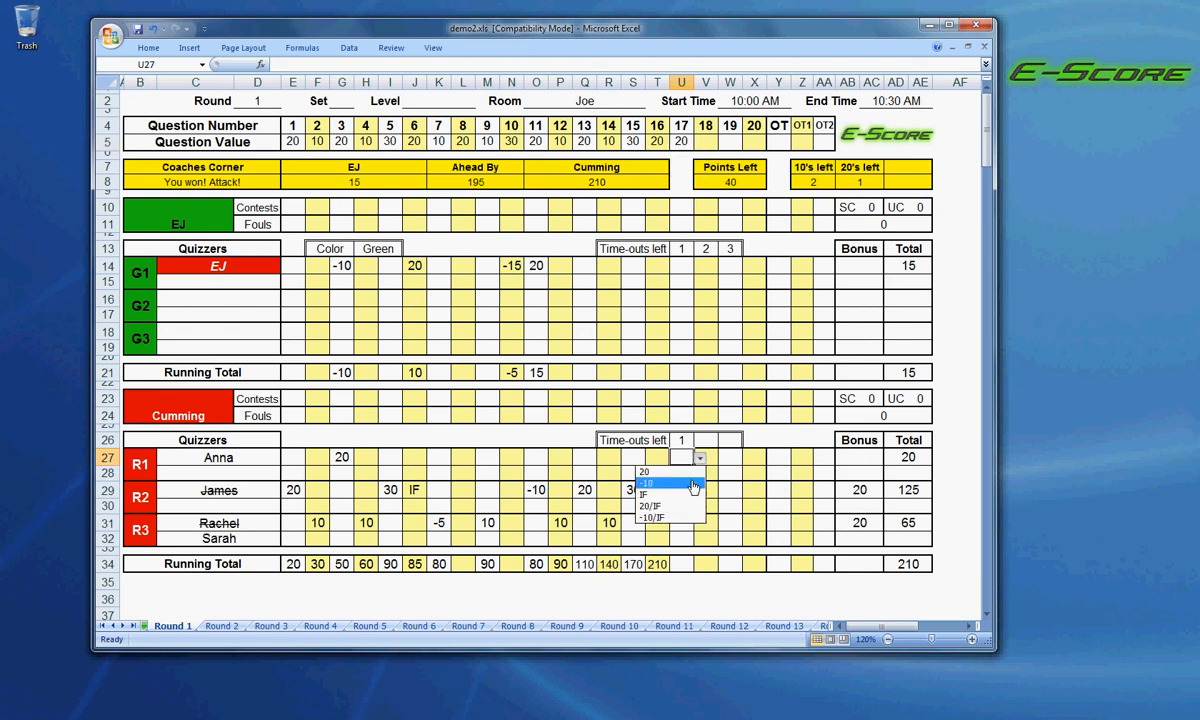
left_click(692, 484)
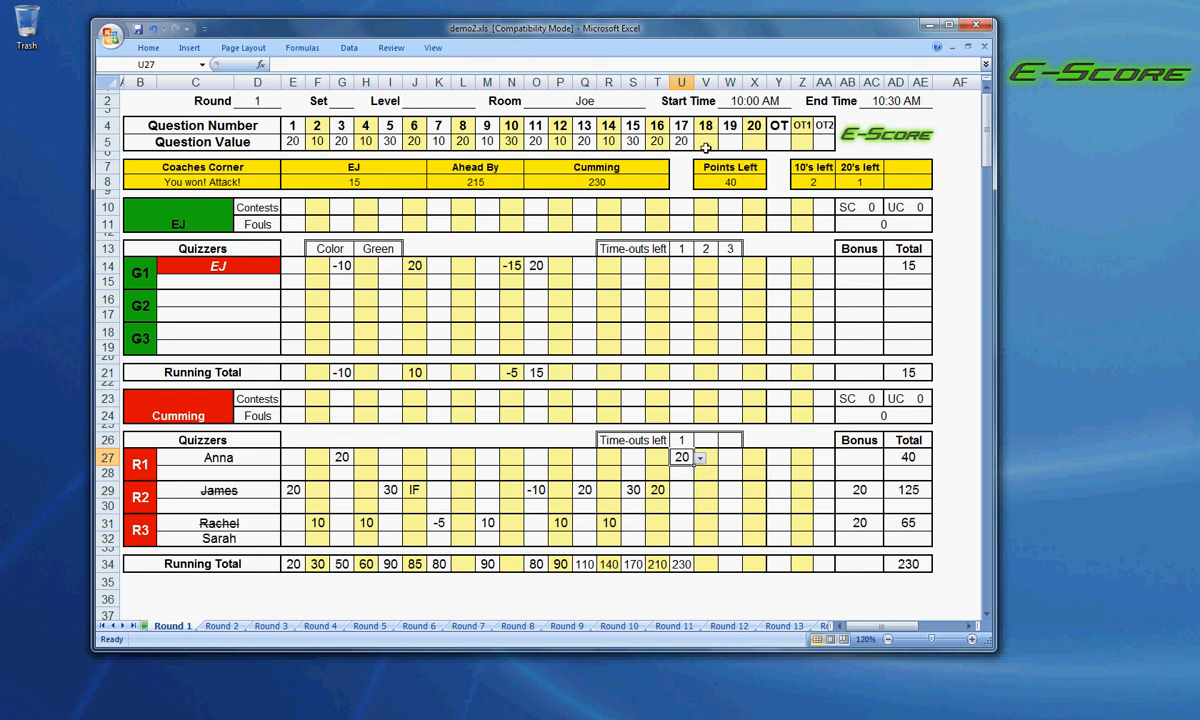
Set the value of question 18 to 10 and score 10 for quizzer R1 on it.
left_click(705, 142)
left_click(724, 143)
left_click(685, 157)
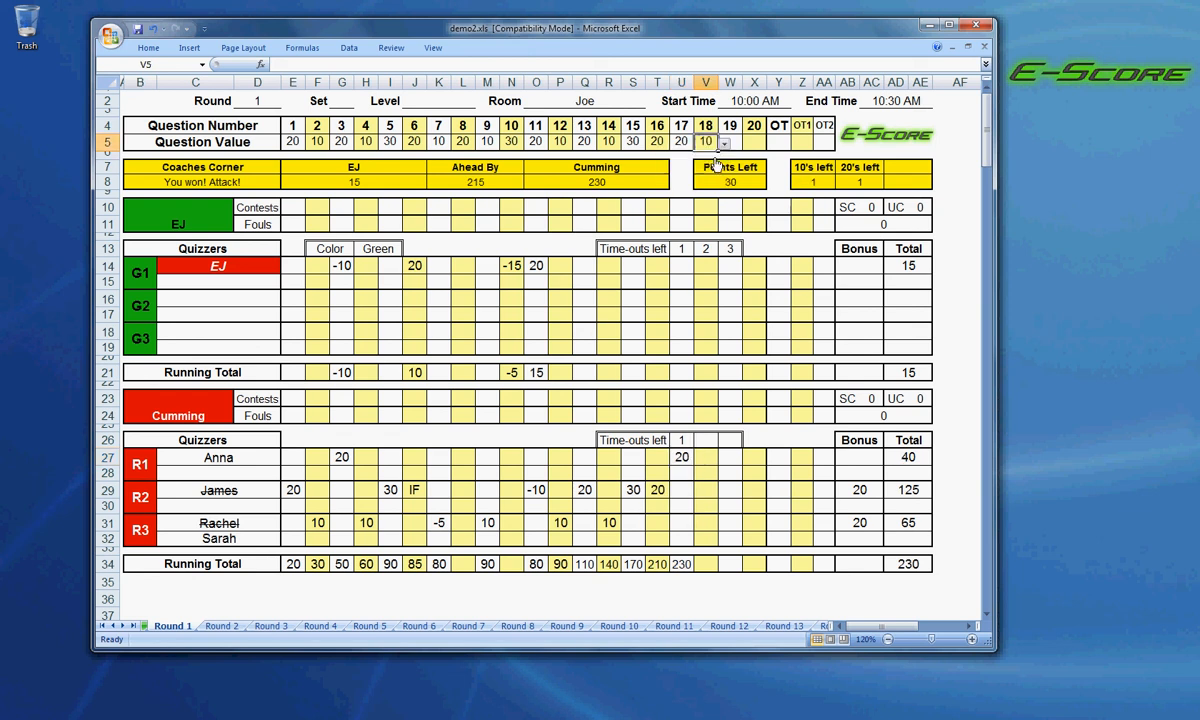
left_click(707, 458)
left_click(724, 460)
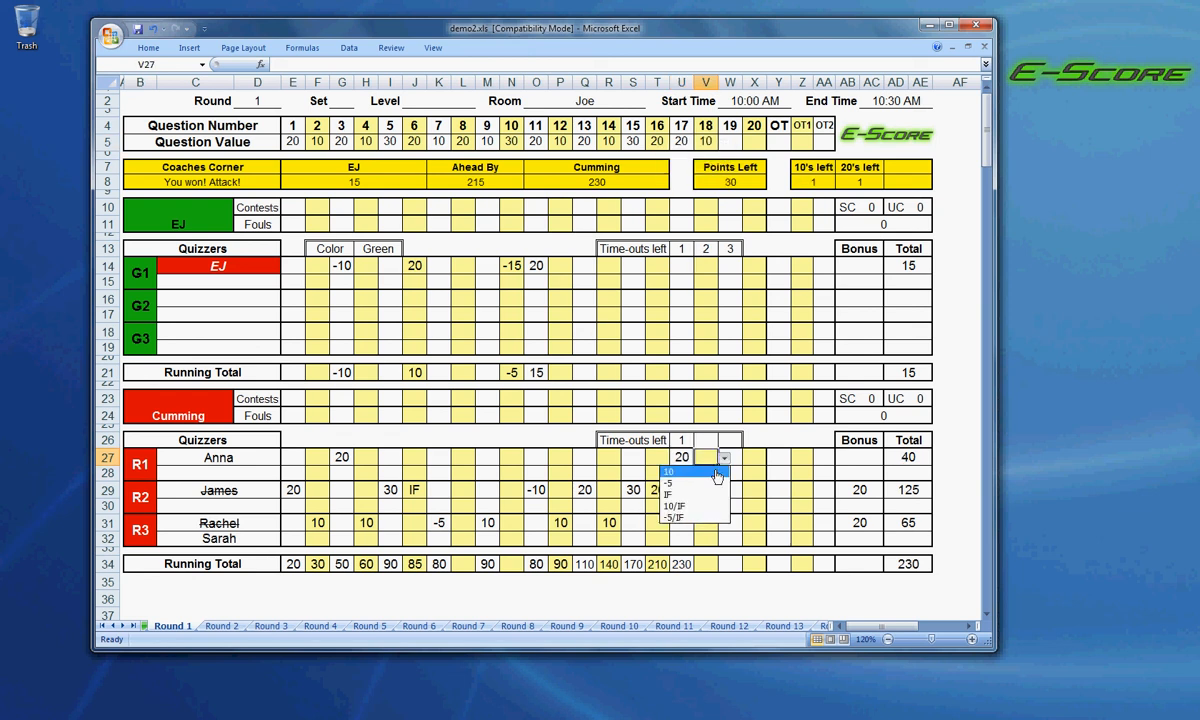
left_click(712, 478)
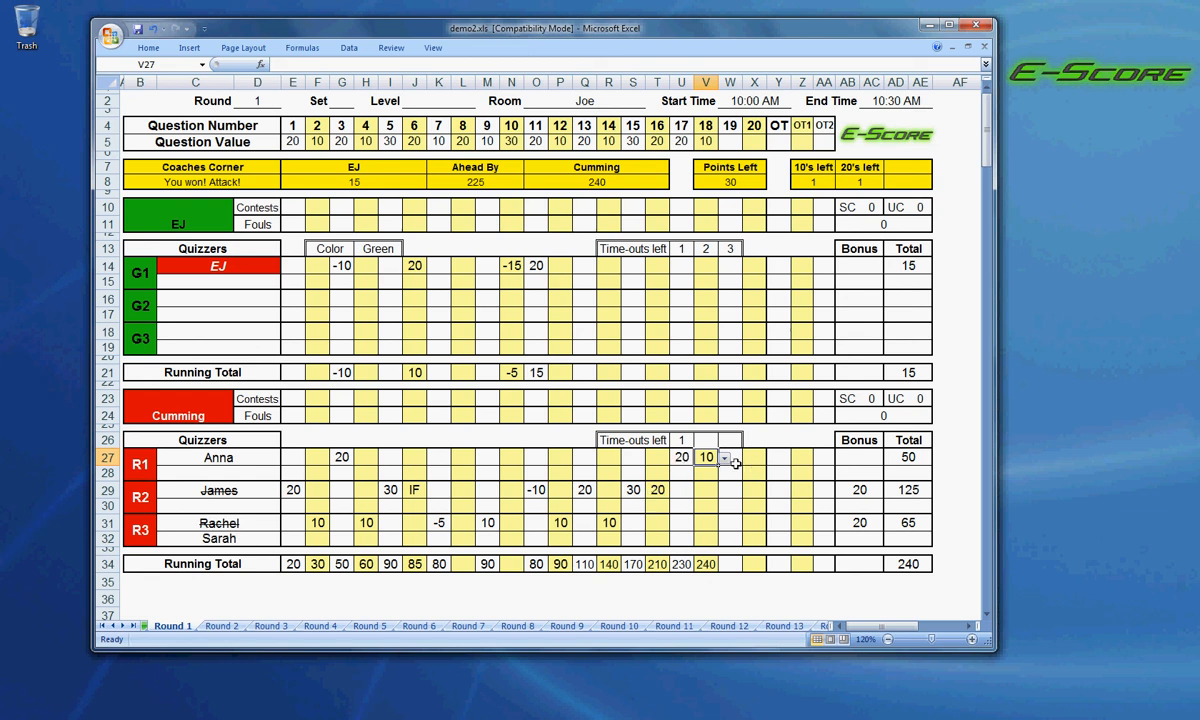
Set the value of question 19 to 20 and score -10 for quizzer G1 on it.
left_click(732, 142)
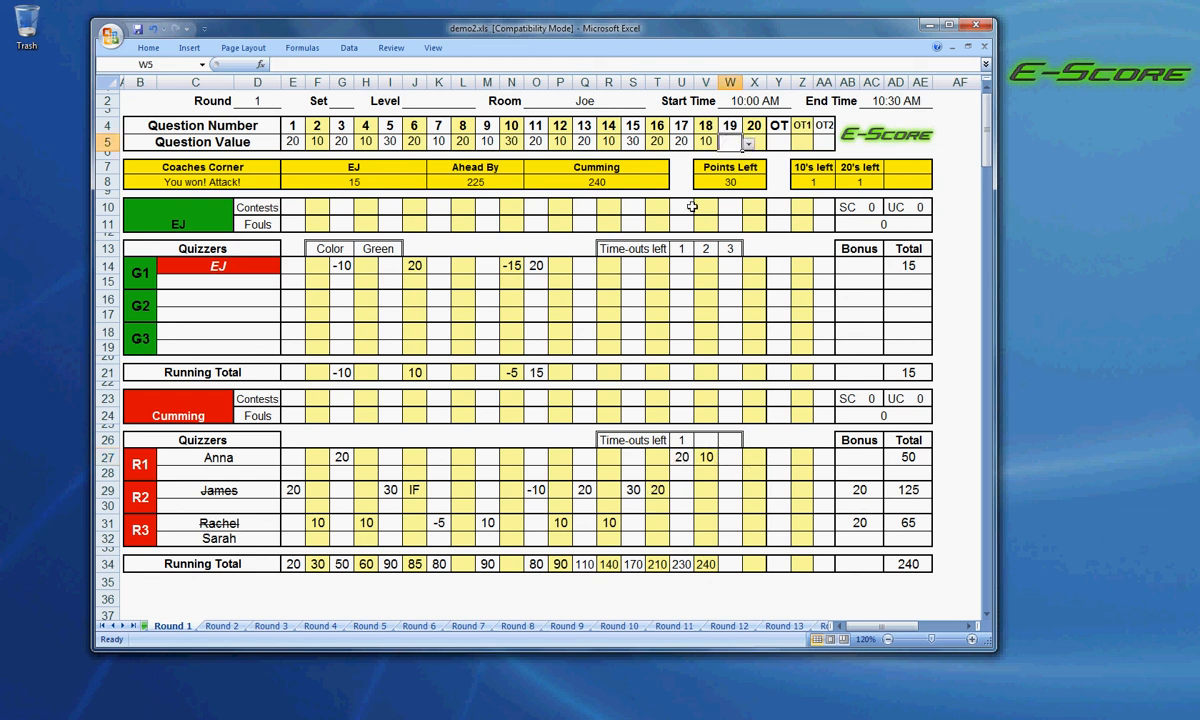
left_click(630, 492)
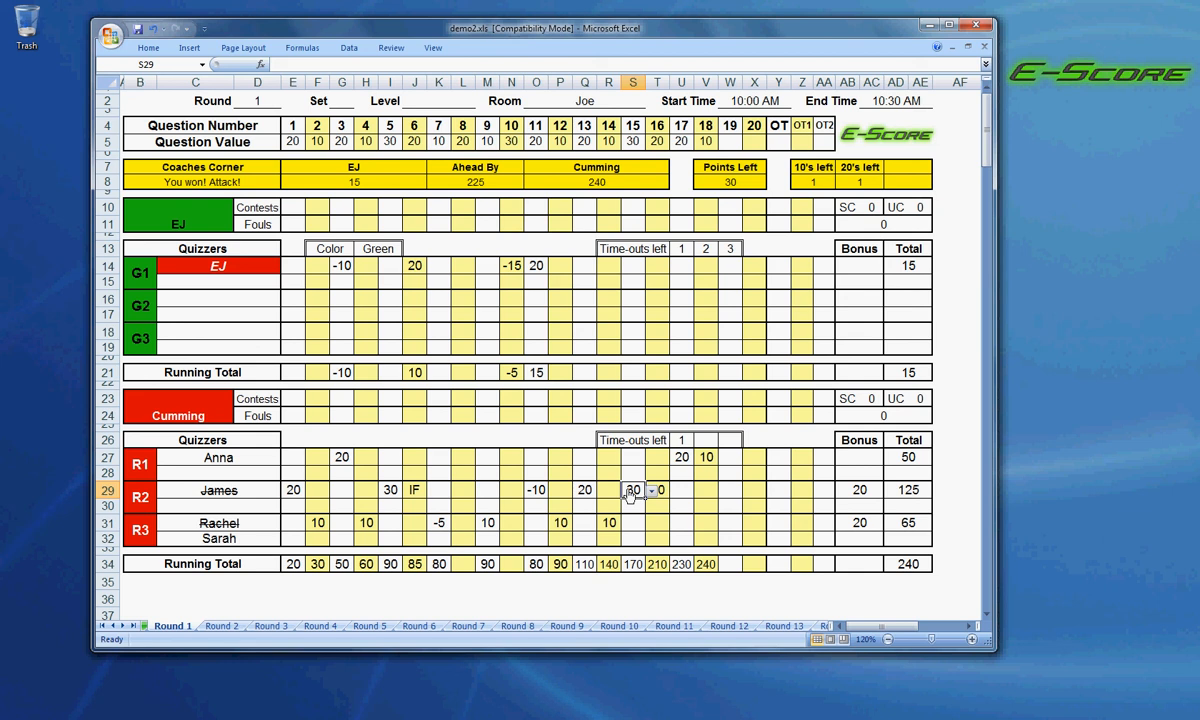
left_click(740, 144)
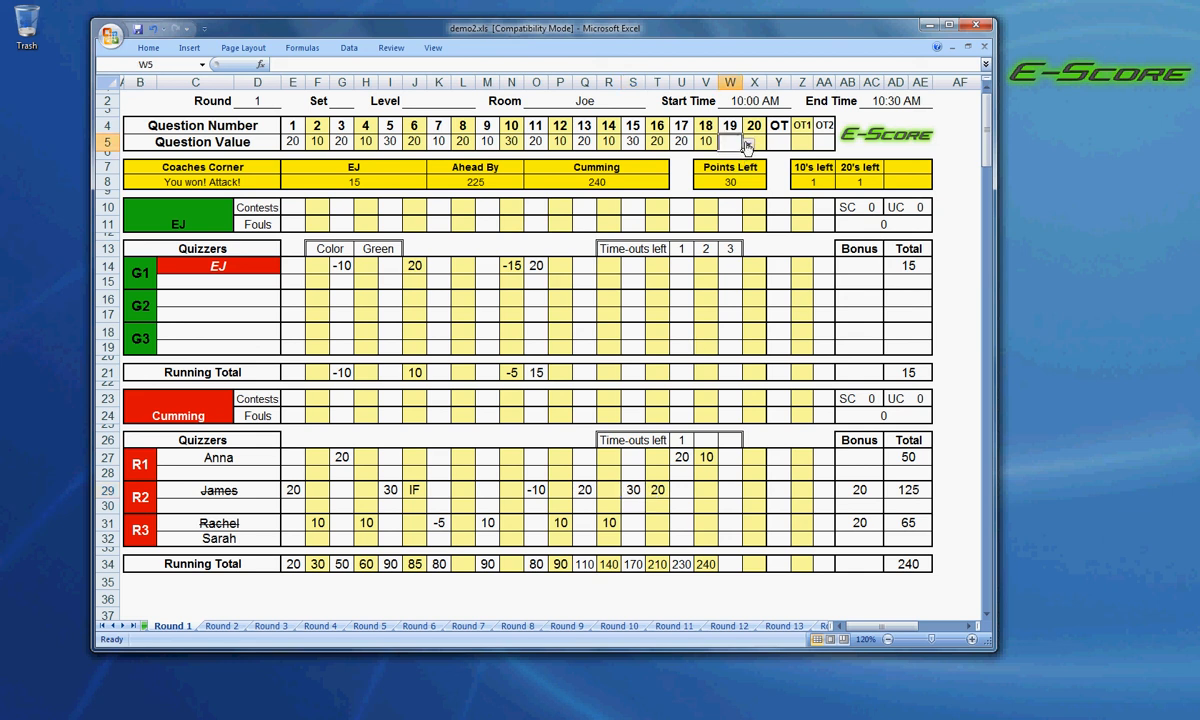
left_click(748, 144)
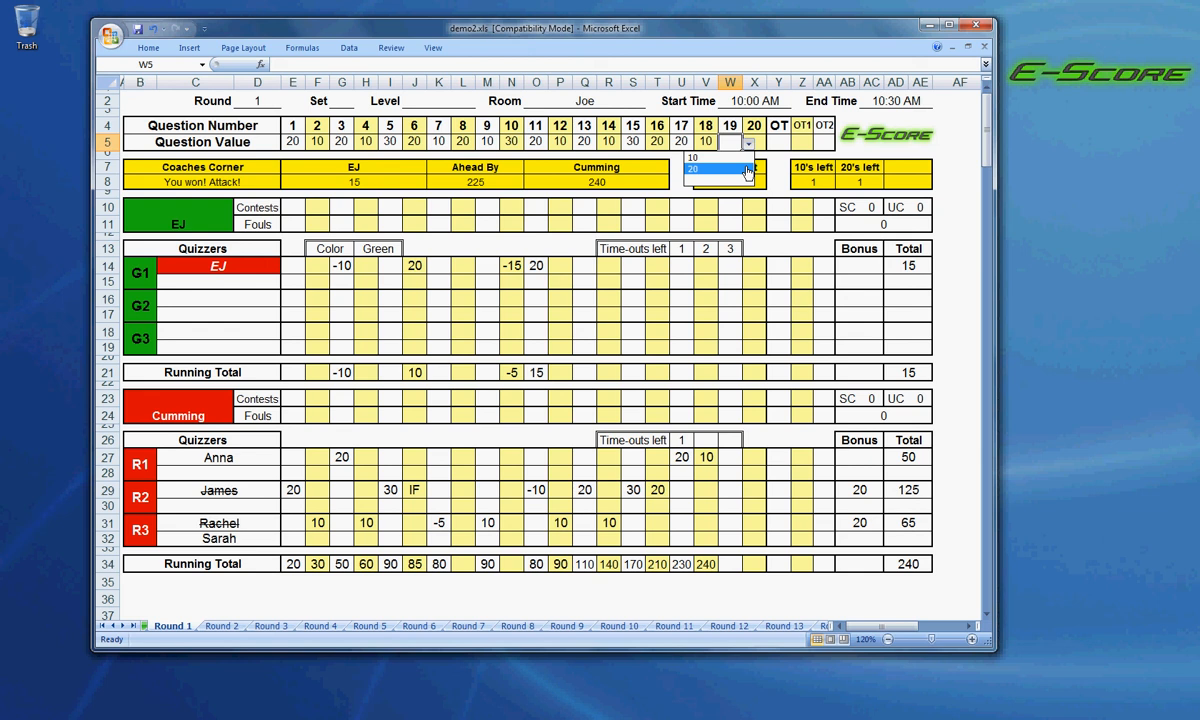
left_click(748, 170)
left_click(740, 264)
left_click(748, 267)
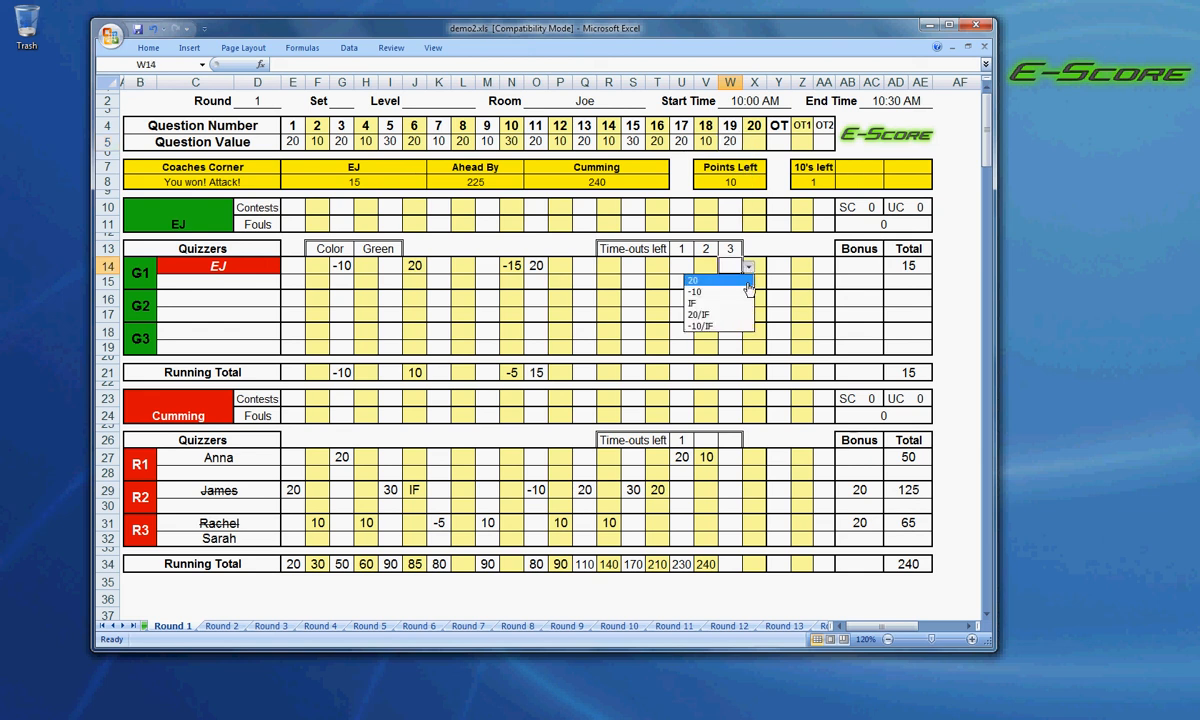
left_click(740, 291)
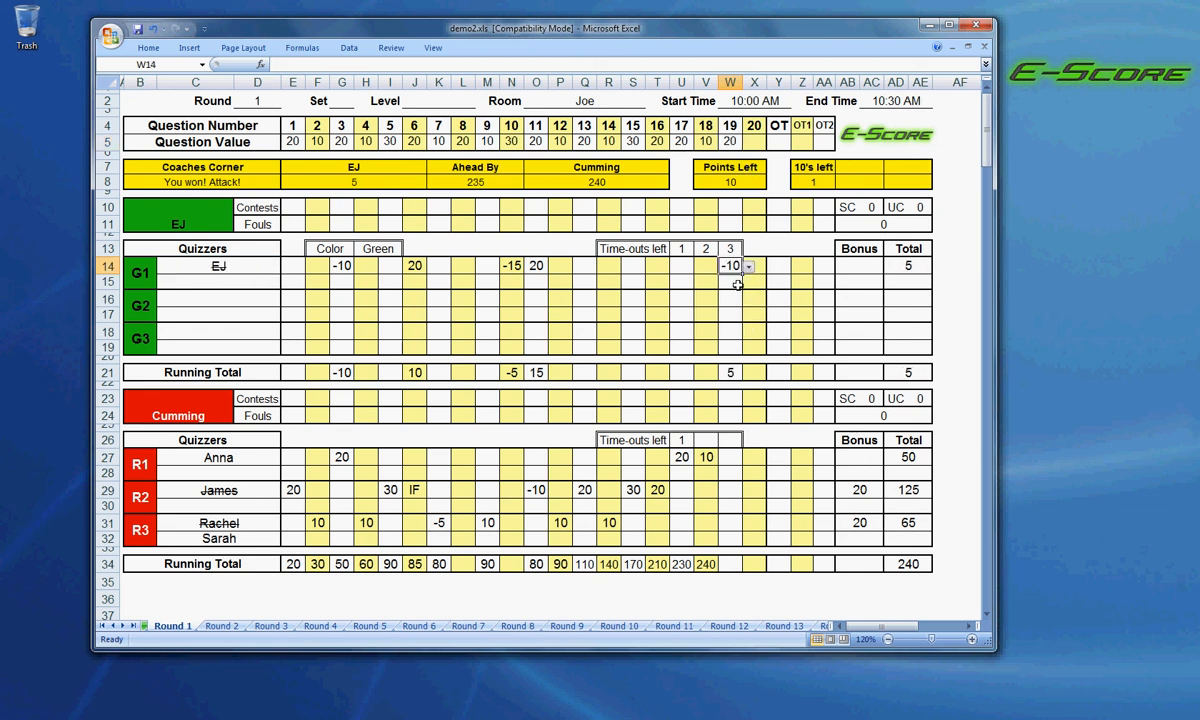
Score 20 for quizzer R1 on question 19.
left_click(729, 459)
left_click(748, 458)
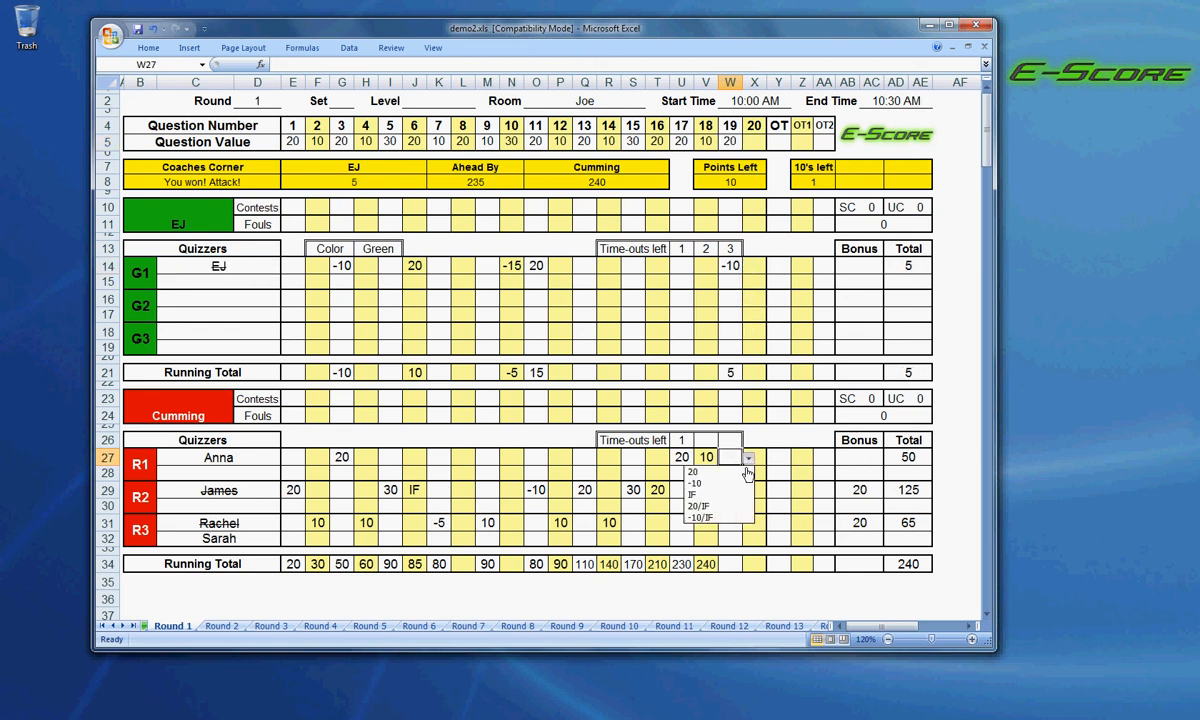
left_click(745, 472)
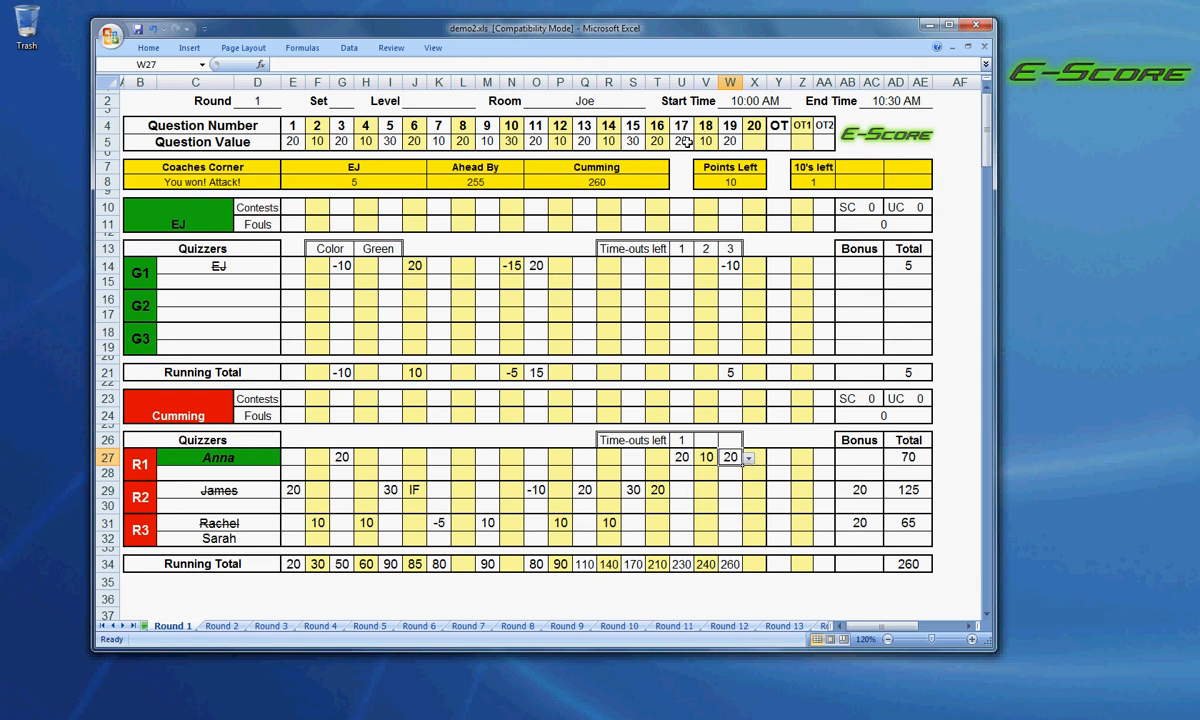
Set the value of question 20 to 10 and score 10 for quizzer R1 on it.
left_click(754, 142)
left_click(773, 148)
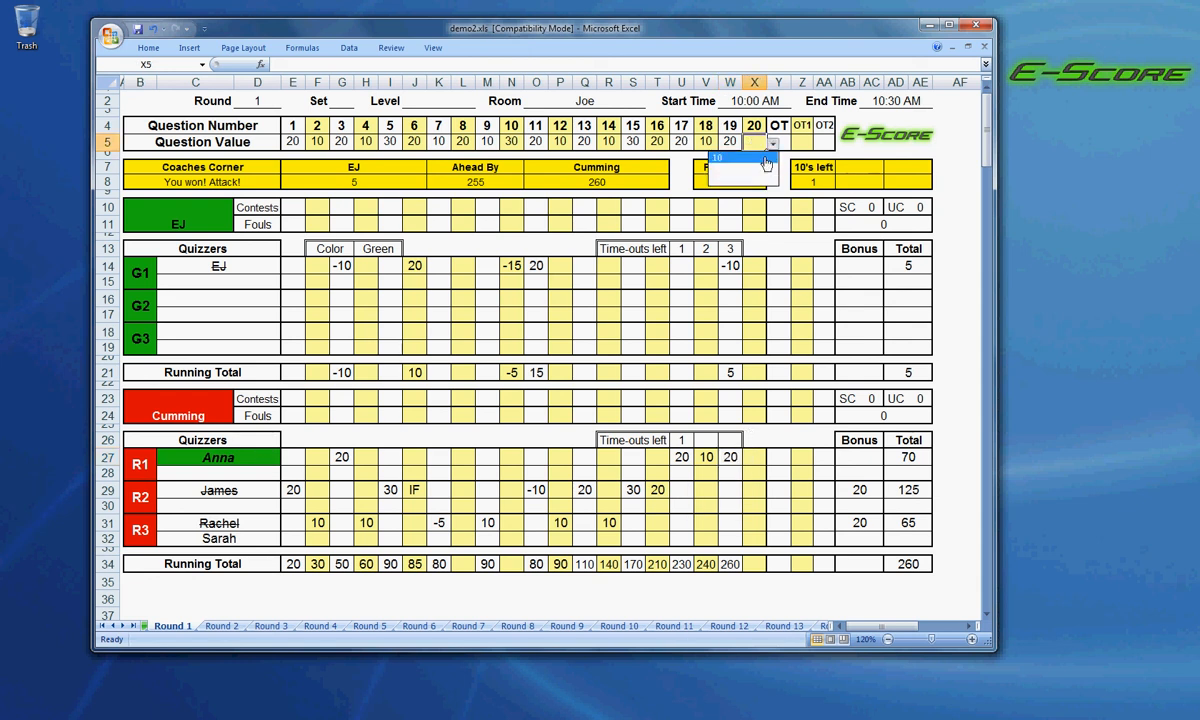
left_click(722, 157)
left_click(754, 457)
left_click(773, 460)
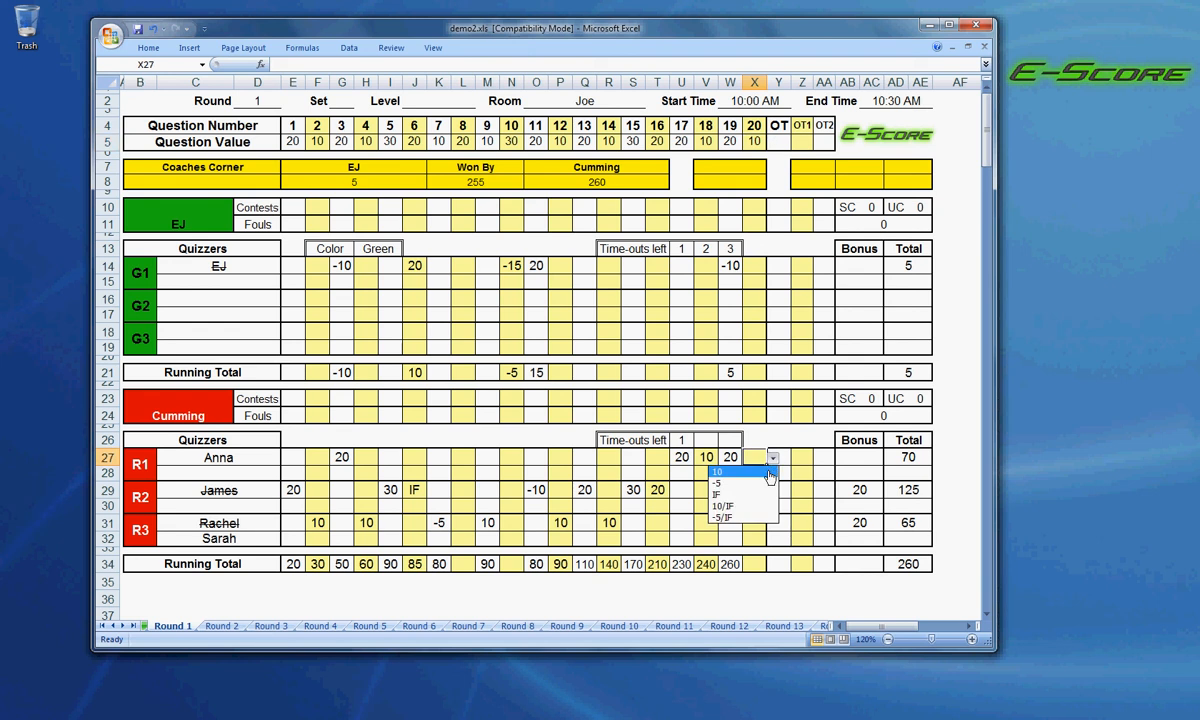
left_click(760, 471)
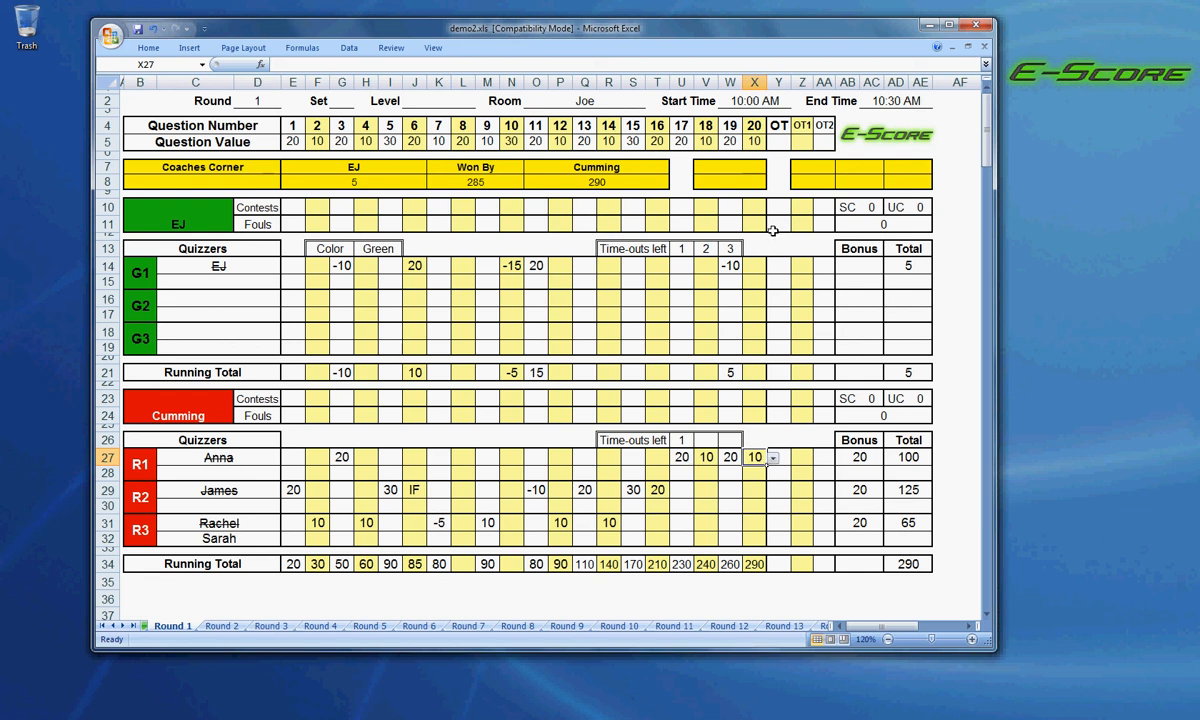
Check which values are offered for the overtime question without choosing one.
left_click(757, 143)
left_click(779, 145)
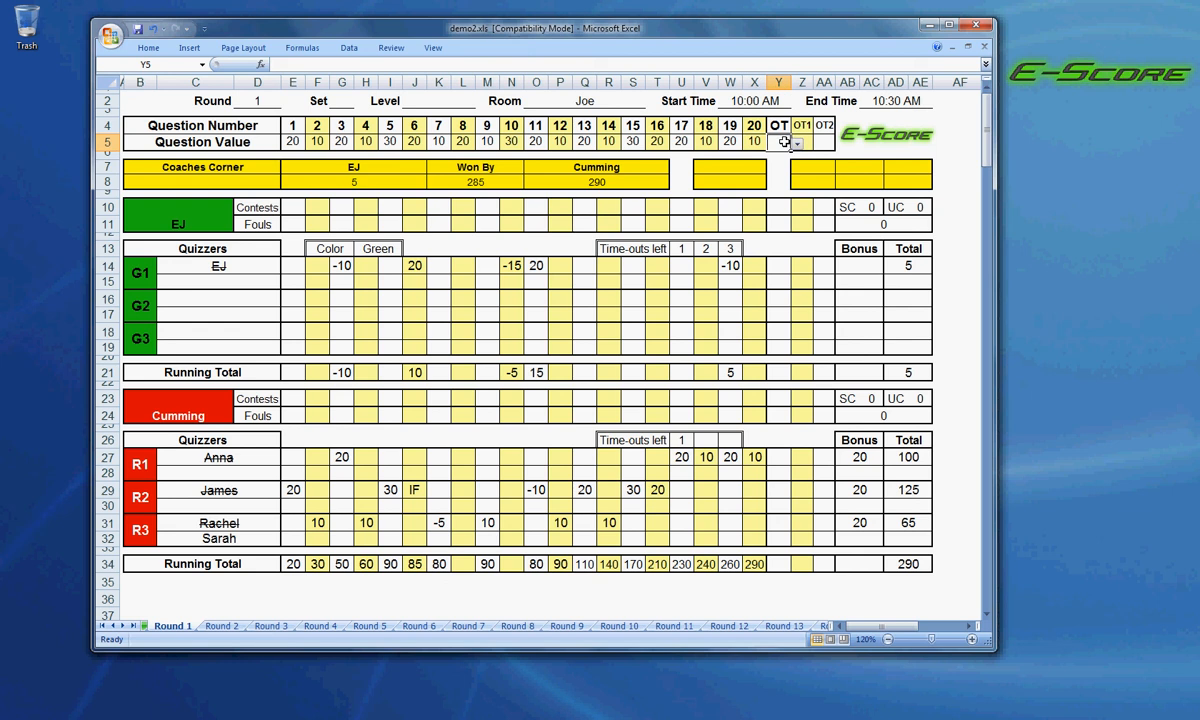
left_click(798, 146)
left_click(798, 146)
left_click(798, 146)
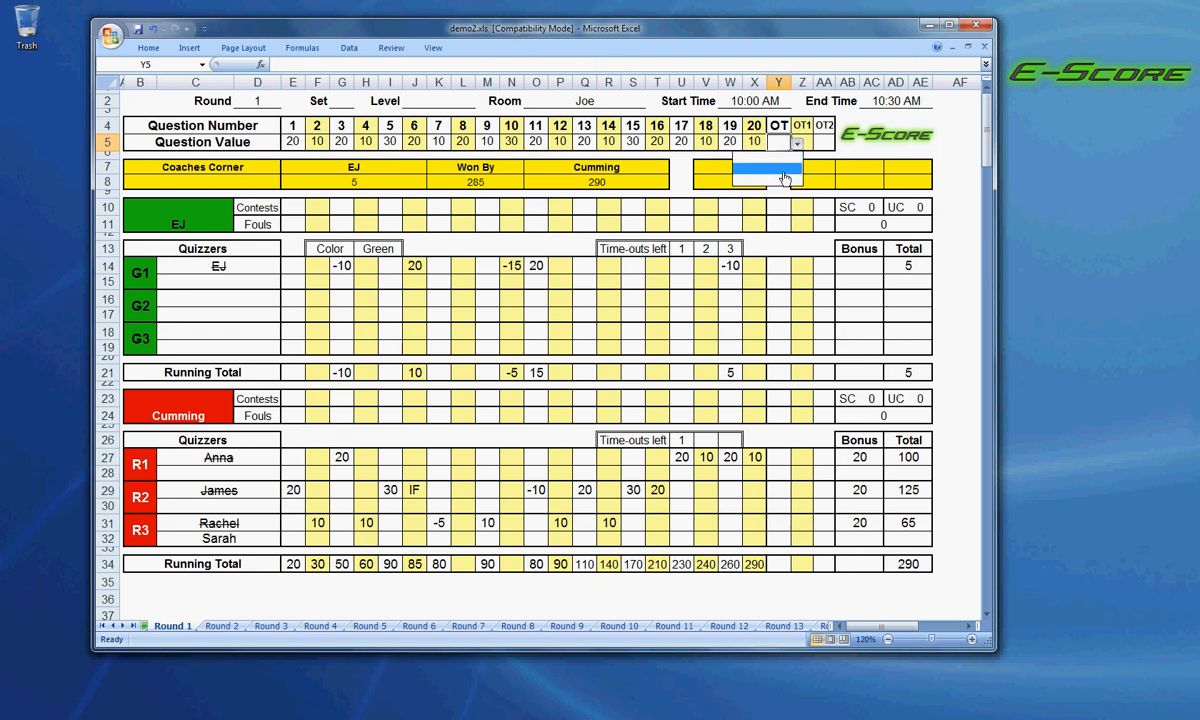
left_click(796, 152)
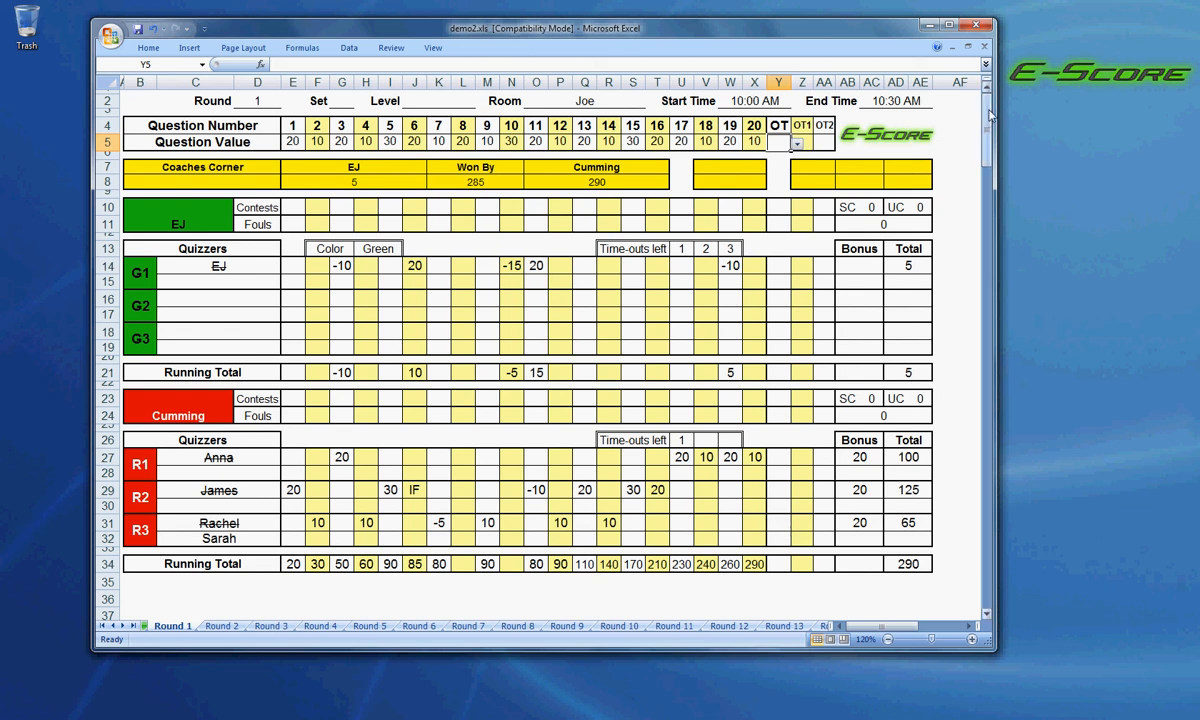
Review the team and individual Round Results below the score sheet, and return to the score sheet.
left_click_drag(988, 115, 1012, 183)
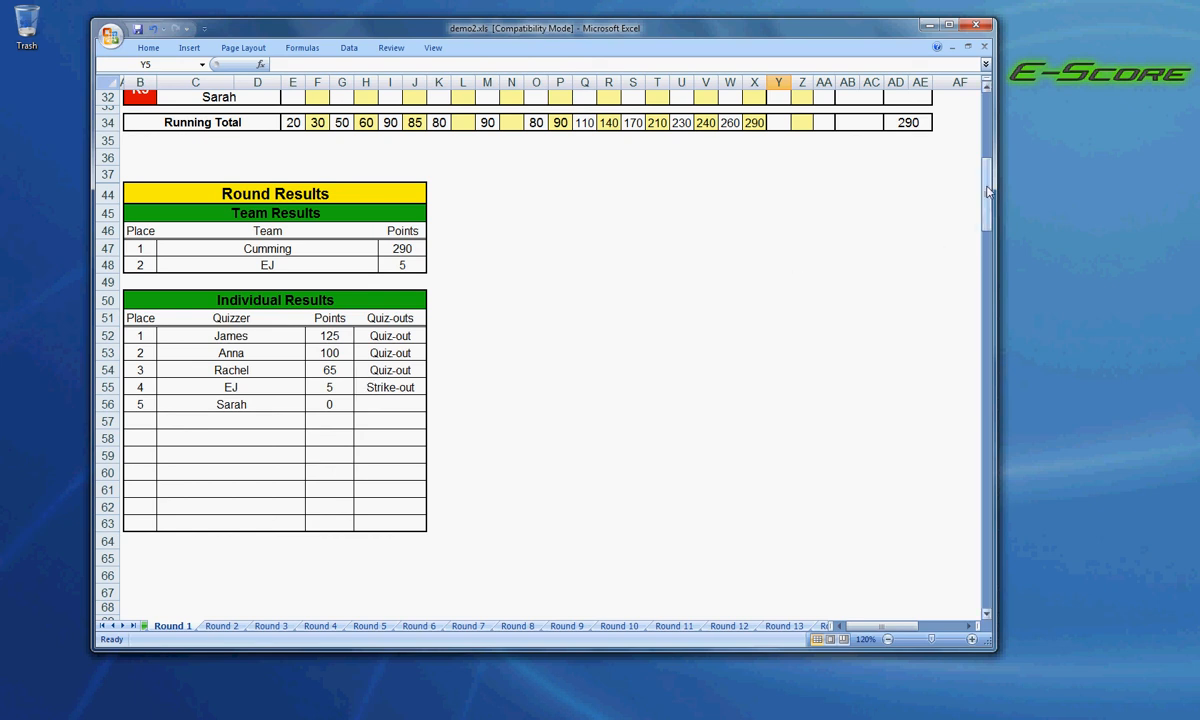
left_click_drag(988, 192, 983, 145)
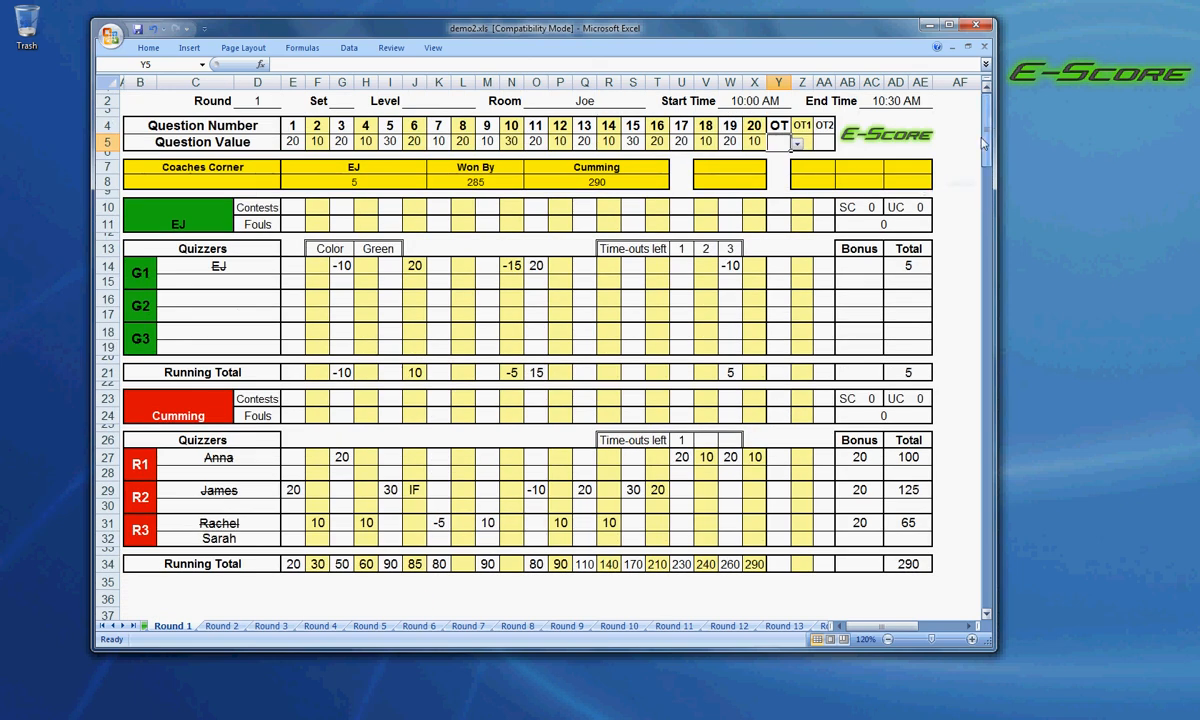